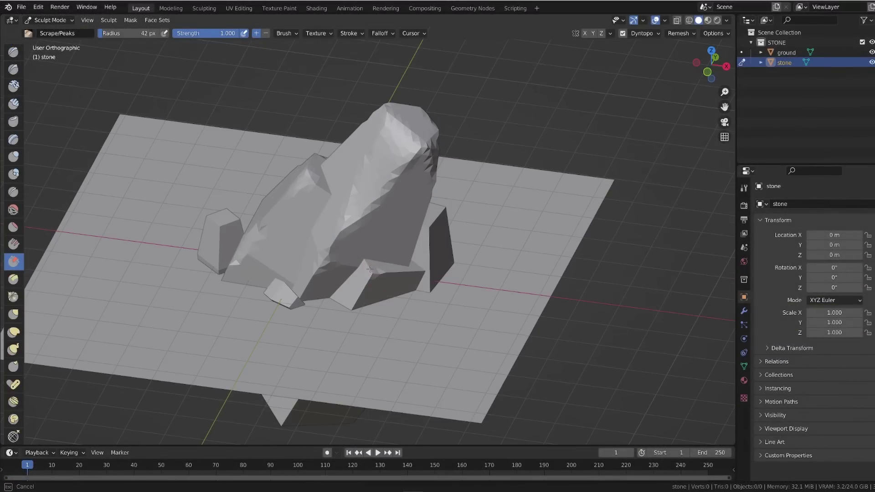
key("f")
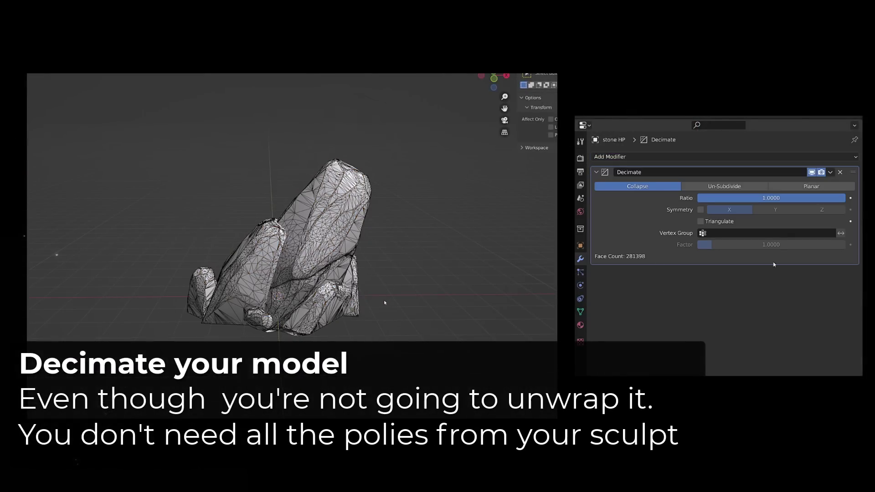
Reduce the high-poly stone mesh with the Decimate modifier at a collapse ratio of 0.1 and apply the modifier.
mouse_move(384, 300)
middle_mouse_down()
mouse_move(430, 317)
mouse_move(556, 322)
mouse_move(554, 310)
mouse_move(49, 307)
mouse_move(101, 309)
middle_mouse_up()
double_click(747, 199)
type("0.1")
left_click(831, 172)
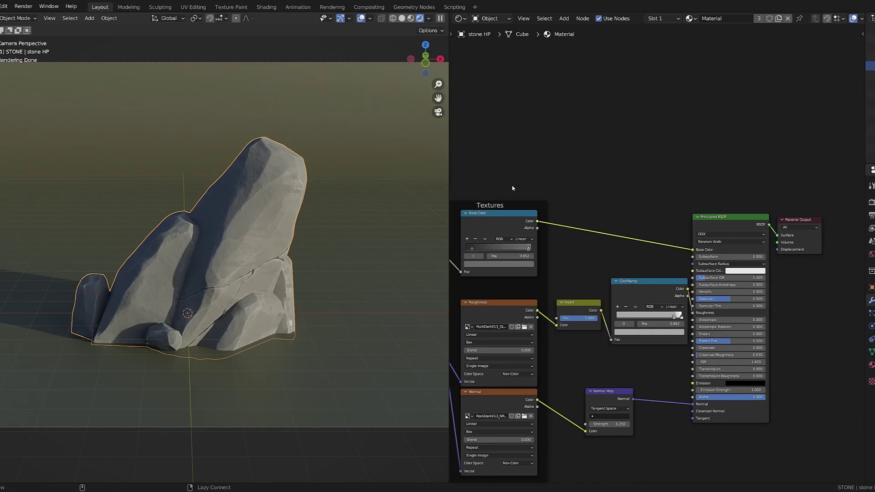
mouse_move(512, 187)
middle_mouse_down()
mouse_move(746, 166)
mouse_move(727, 180)
middle_mouse_up()
Preview the pointiness Map Range and the Base Color ramp on the stone, following their links to the Principled BSDF.
left_click(604, 206, "ctrl+shift")
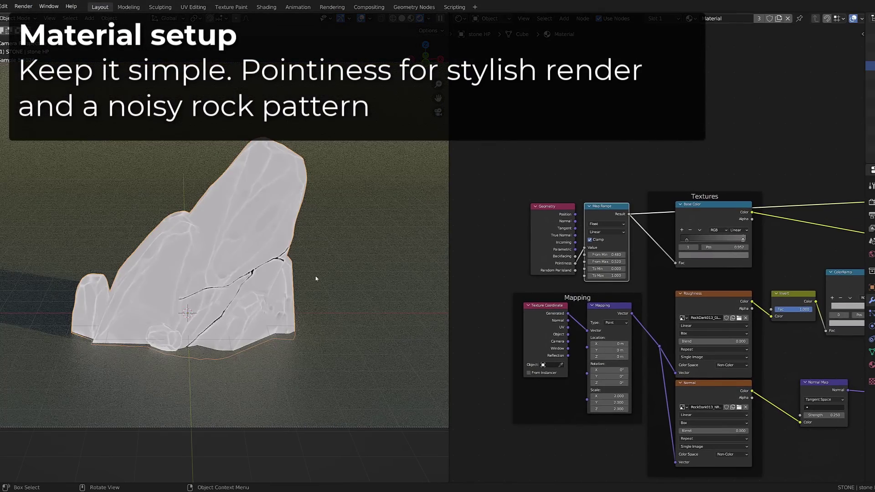
scroll(553, 274, "up", 2)
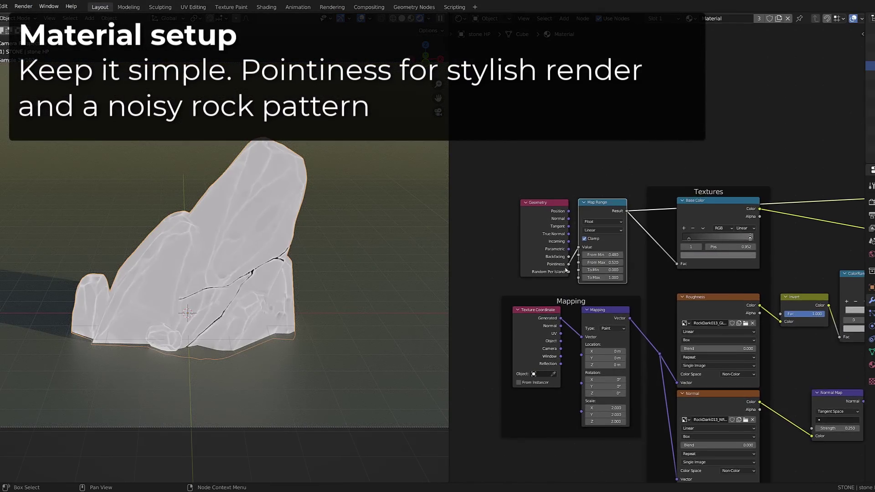
middle_click_drag(751, 214, 673, 227)
left_click(673, 228, "ctrl+shift")
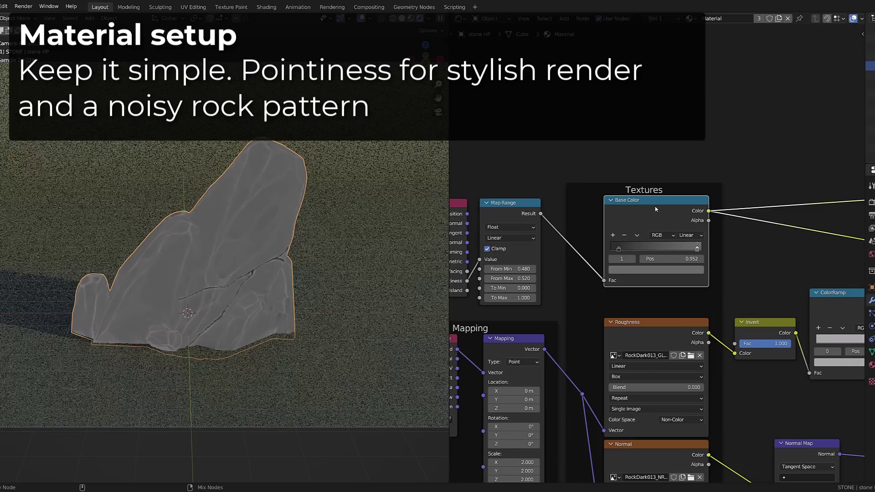
scroll(656, 252, "down", 3)
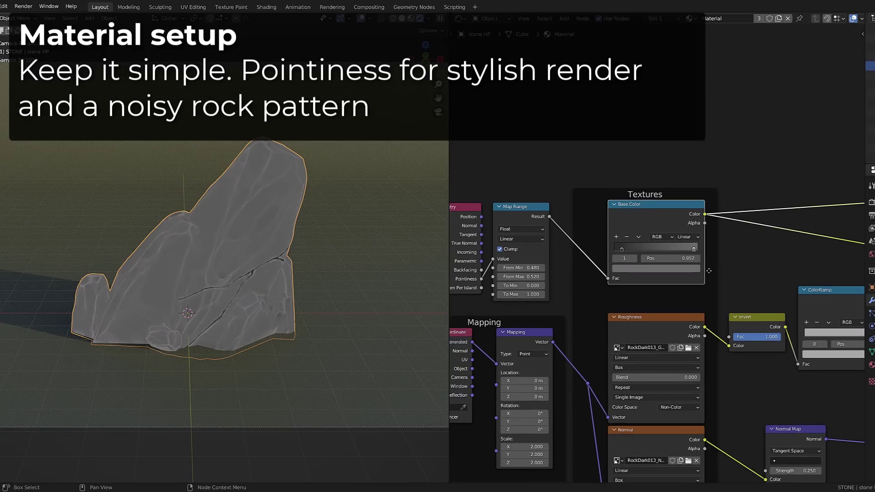
middle_click_drag(710, 270, 560, 270)
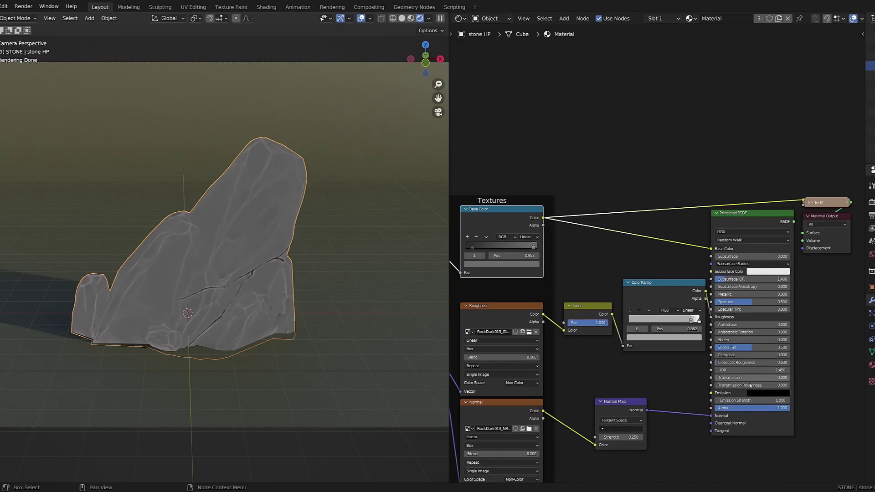
Preview the Roughness and Normal rock textures on the stone, and return the preview to the Principled BSDF.
left_click_drag(574, 371, 750, 294, "alt")
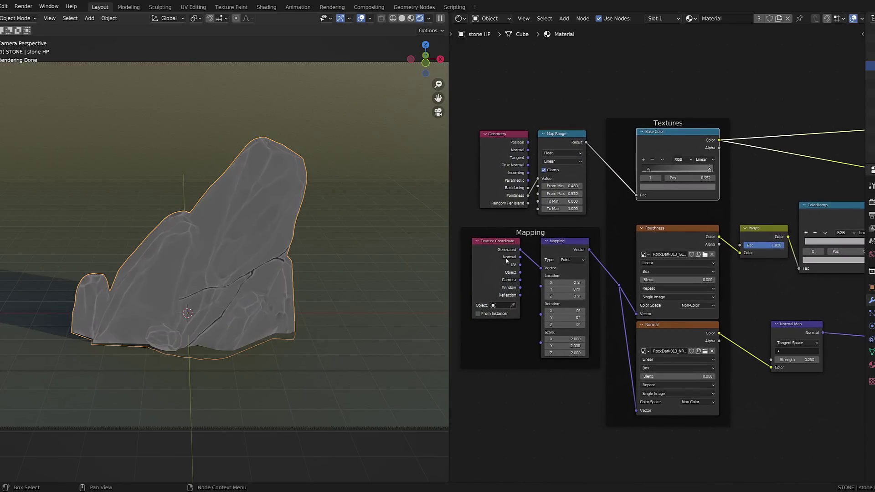
left_click(675, 238, "ctrl+shift")
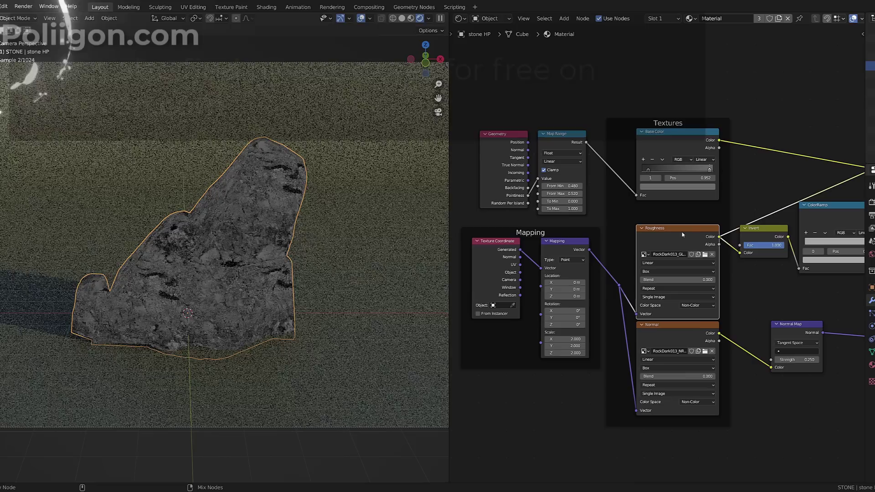
left_click(664, 336, "ctrl+shift")
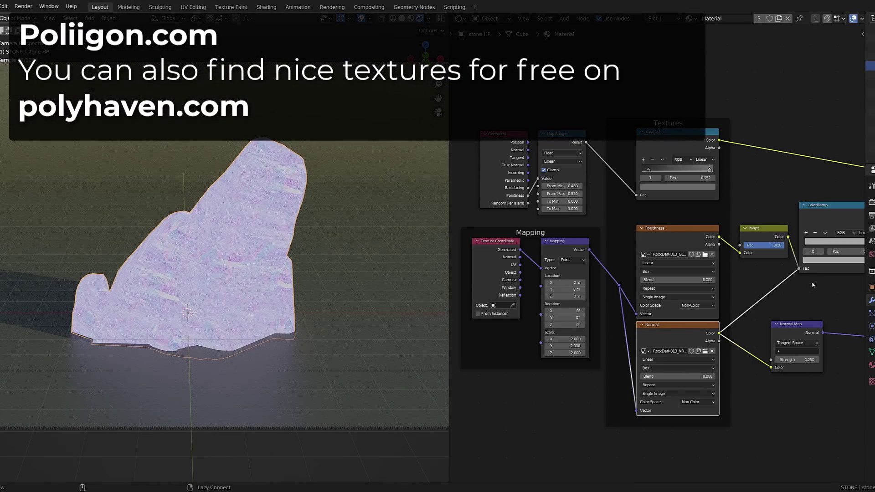
scroll(813, 285, "right", 6, "ctrl")
scroll(775, 281, "up", 1, "shift")
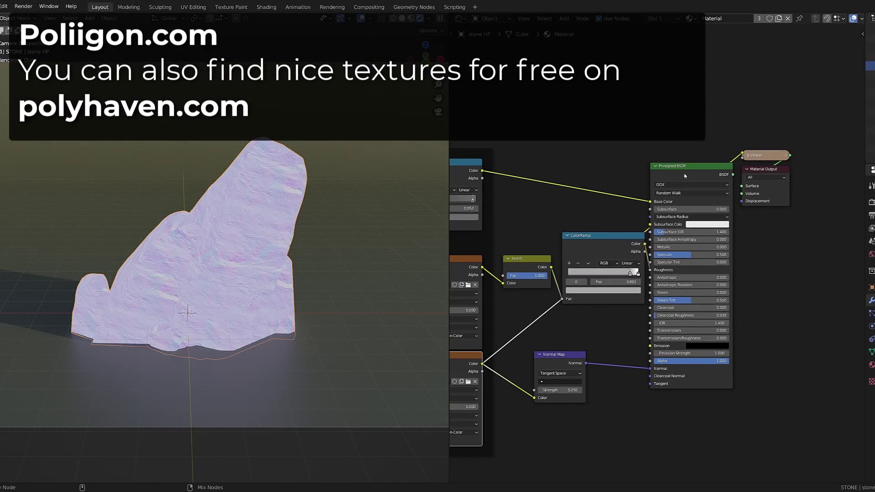
left_click(685, 176, "ctrl+shift")
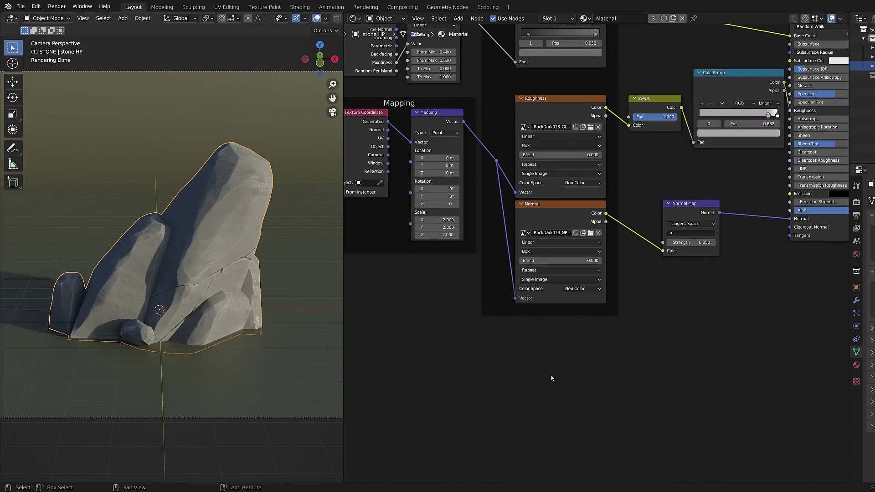
Add an Image Texture node and place it below the Normal texture node.
key("shift+a")
mouse_move(531, 419)
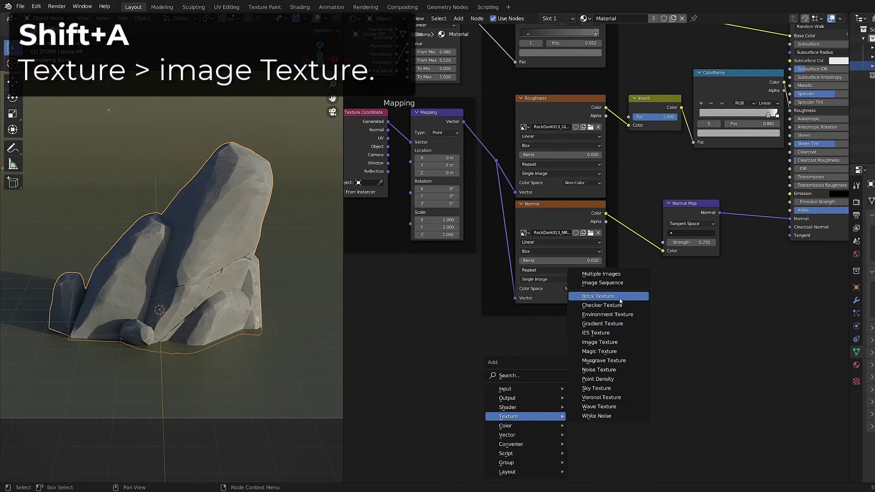
left_click(615, 342)
left_click(510, 332)
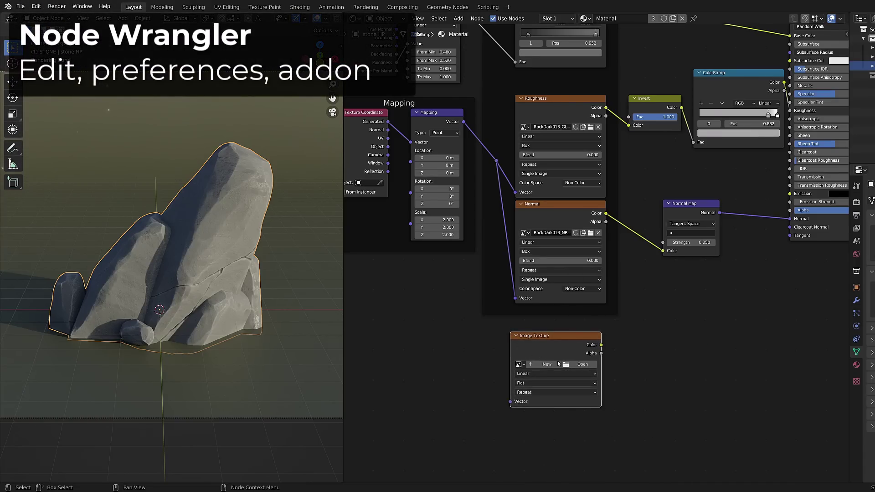
Load P2DESIGN.png from the TEXTURES folder into the new Image Texture node.
left_click(582, 365)
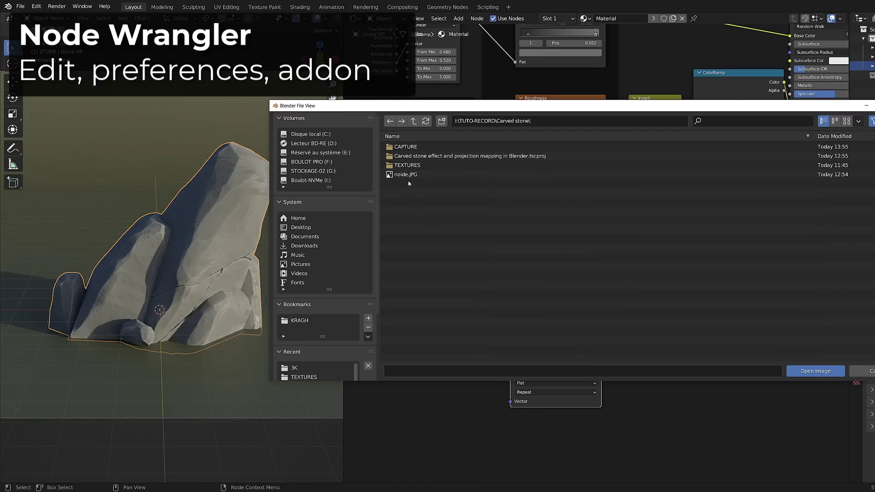
double_click(410, 165)
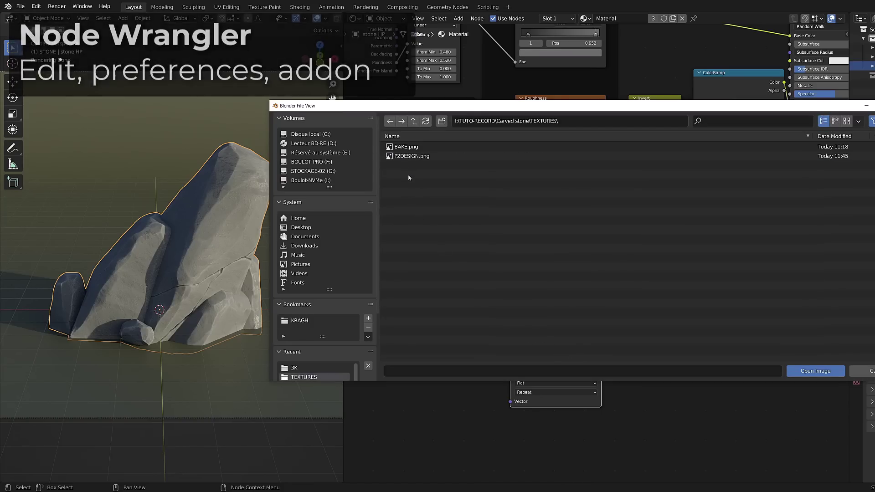
left_click(414, 156)
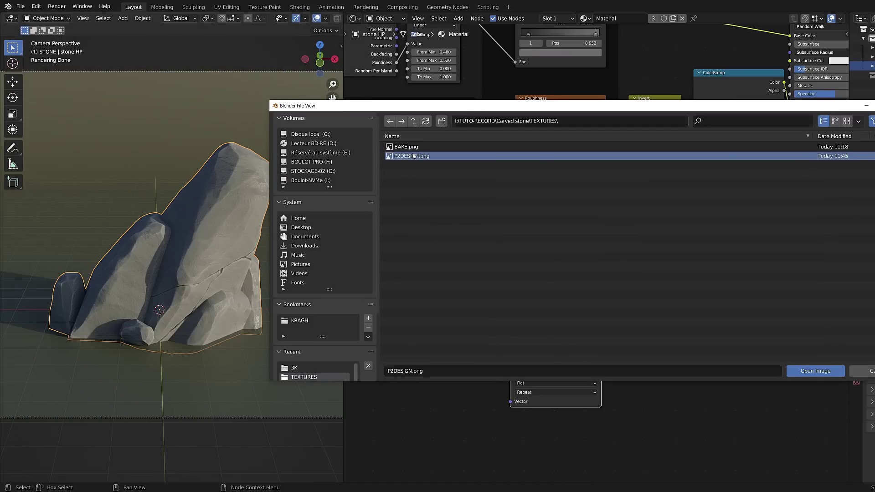
left_click(812, 371)
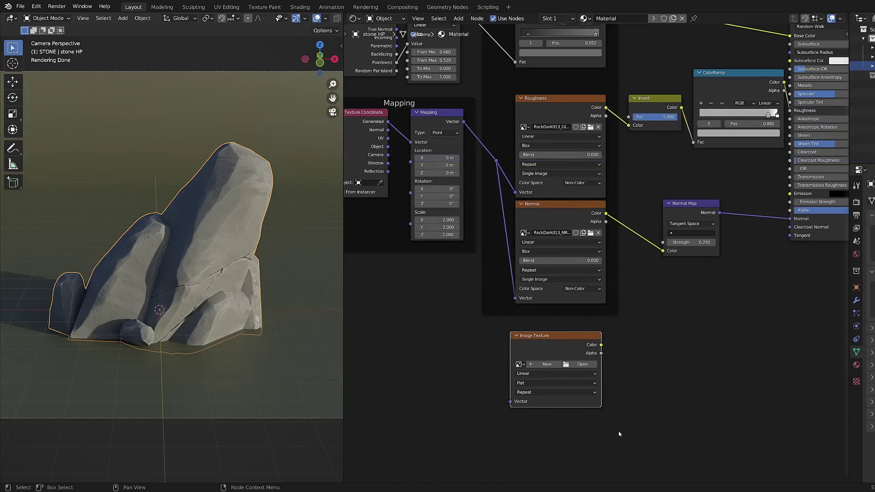
Preview the P2DESIGN.png texture on the stone, inspect it from other angles and return to the camera view.
left_click(572, 341, "ctrl+shift")
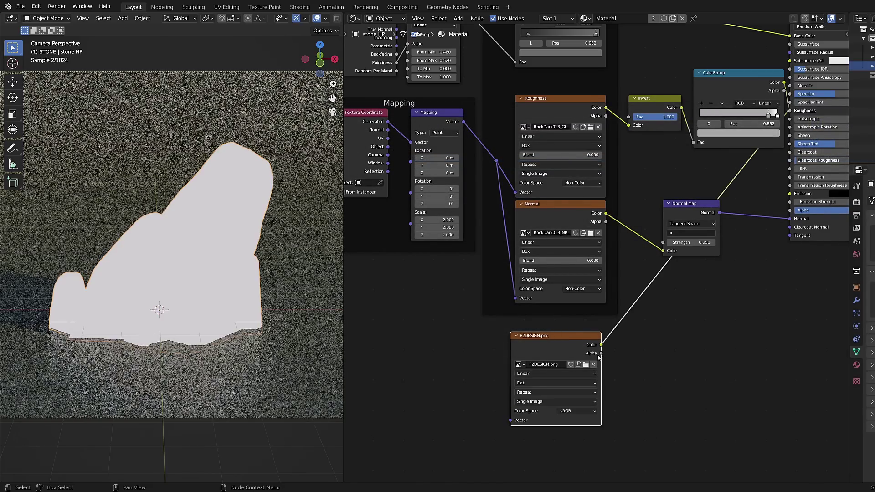
middle_click_drag(307, 282, 217, 219)
key("KP_0")
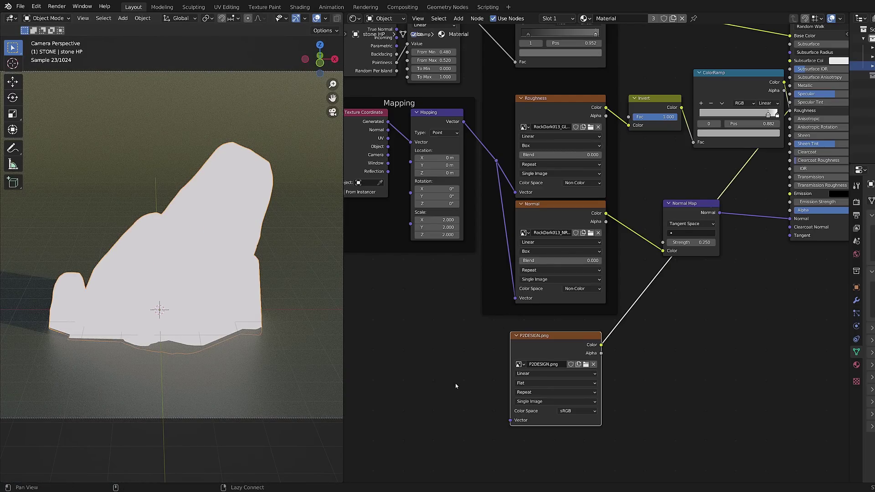
Add a Mapping and Texture Coordinate setup to the P2DESIGN.png node and arrange the two nodes before it.
middle_click_drag(456, 386, 573, 365)
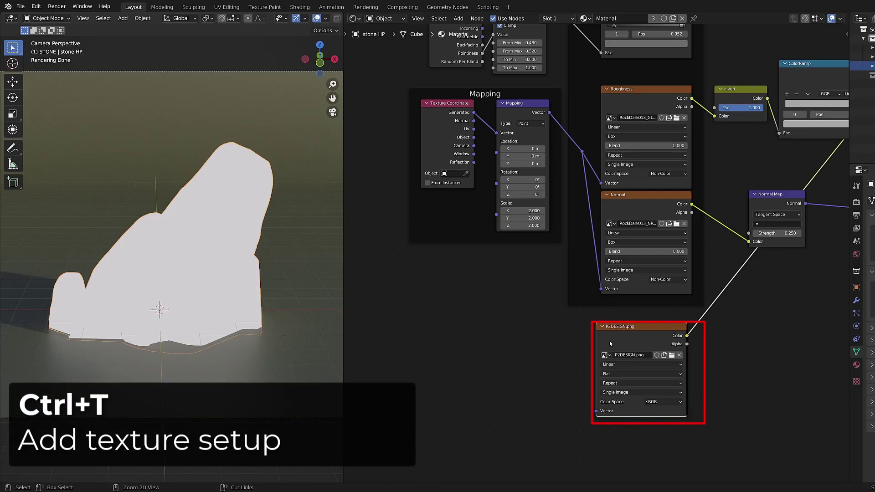
key("ctrl+t")
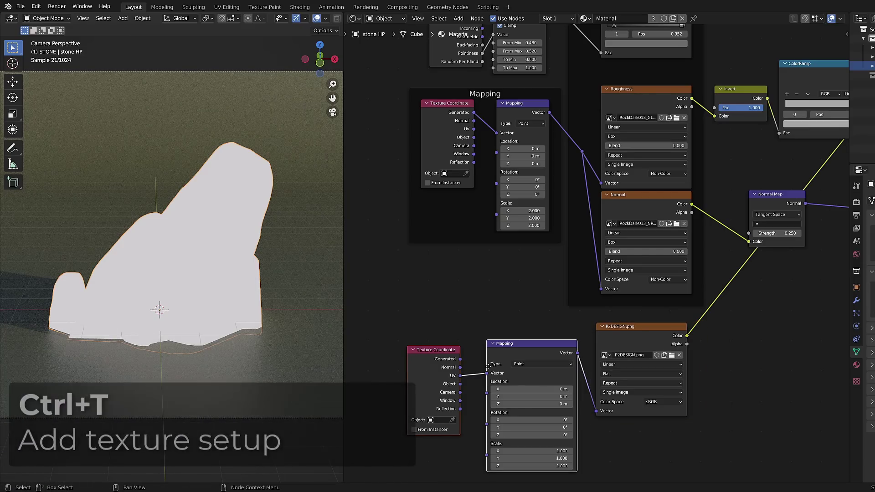
left_click_drag(495, 371, 467, 333)
left_click_drag(410, 319, 421, 324)
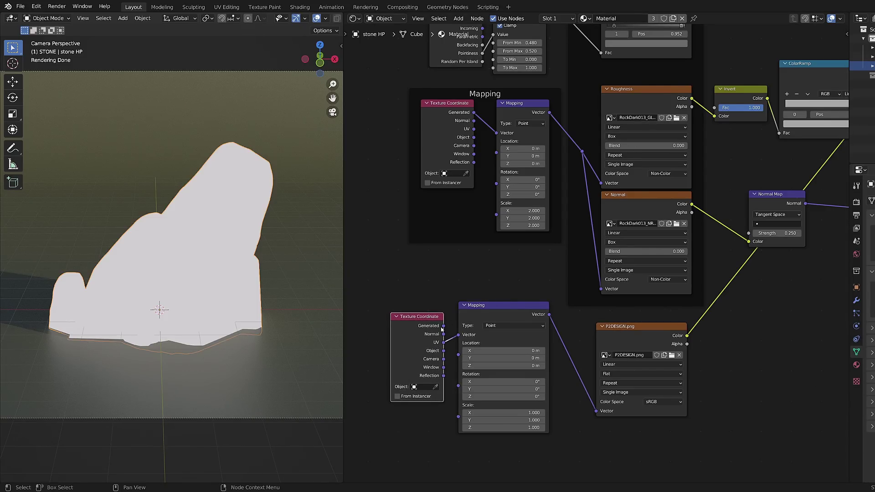
Connect the Generated coordinates to the design's Mapping vector and try uniform mapping scales of 0.2 and 5 on the stone.
left_click_drag(444, 327, 463, 327)
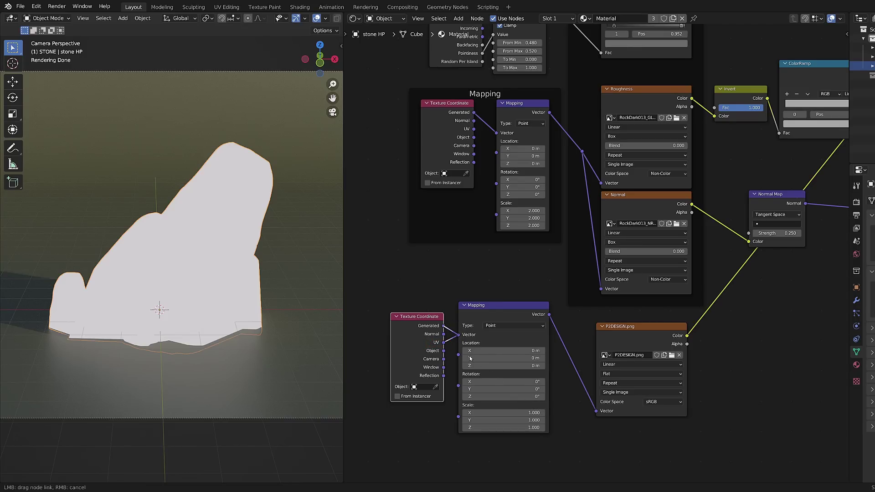
left_click_drag(465, 359, 460, 359)
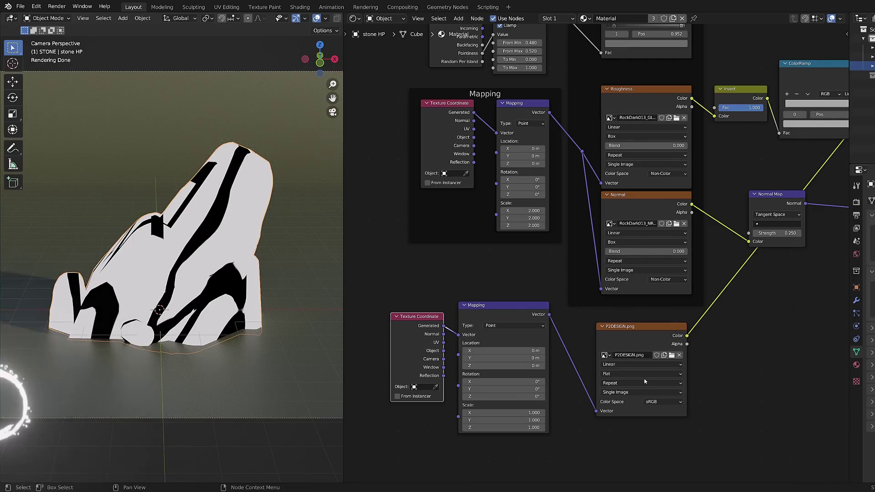
left_click_drag(506, 413, 506, 427)
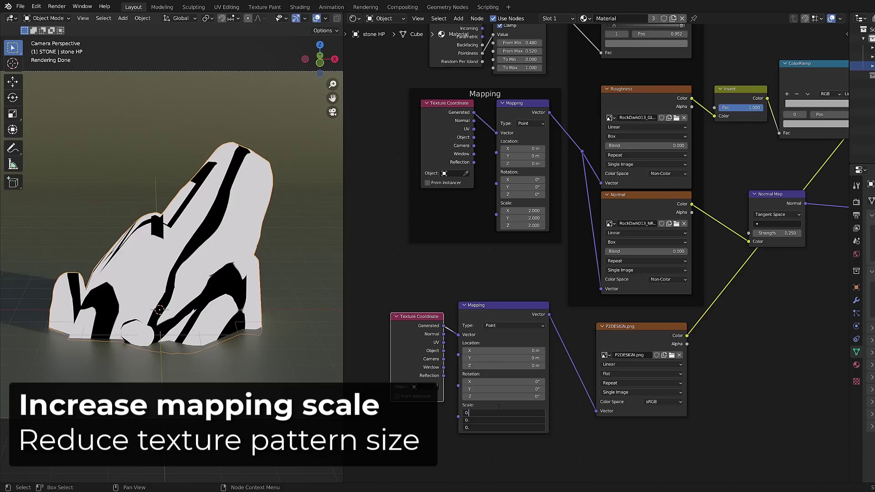
key("Return")
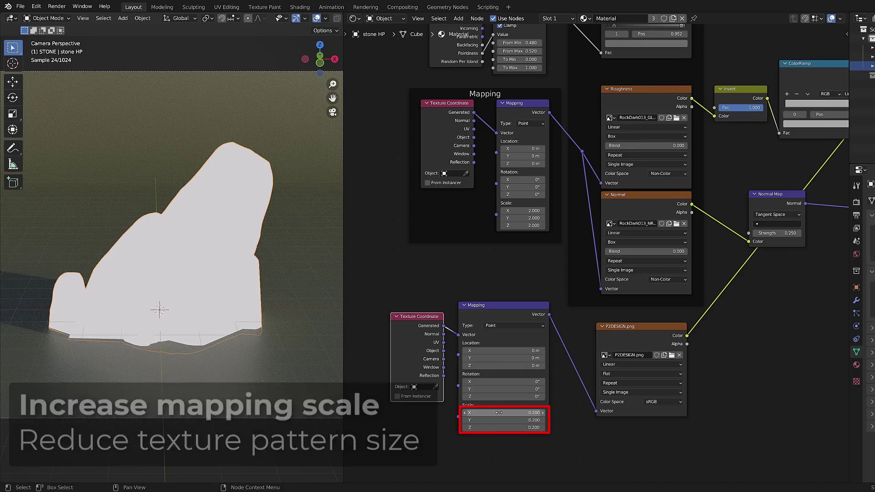
type("5")
key("Return")
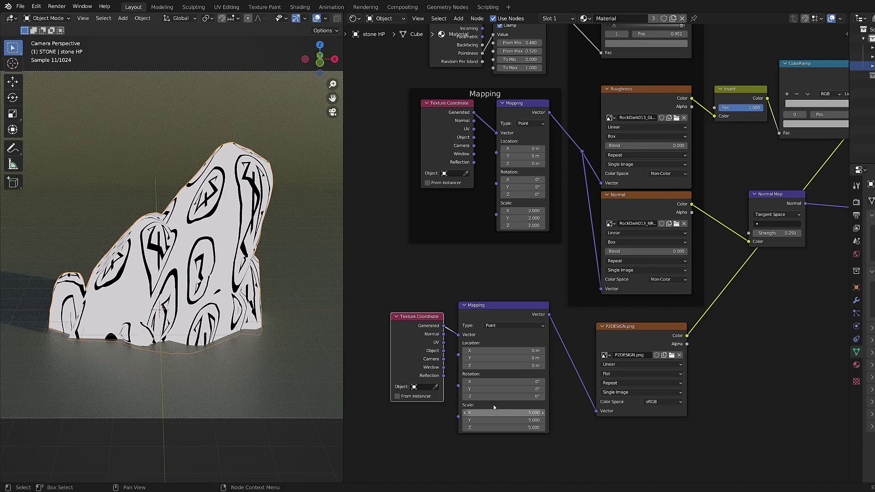
middle_click_drag(207, 246, 131, 299)
key("KP_0")
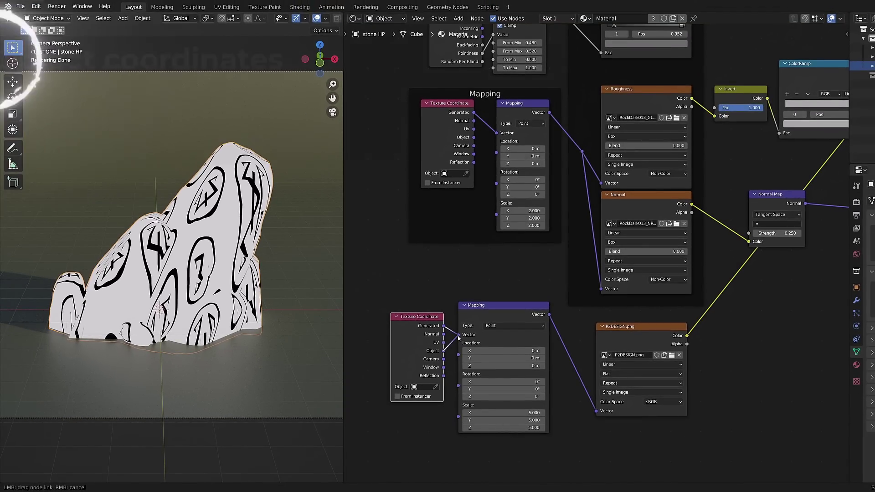
Connect the Object coordinates to the design's Mapping vector and set the mapping scale to 1 on all axes.
left_click_drag(457, 336, 458, 334)
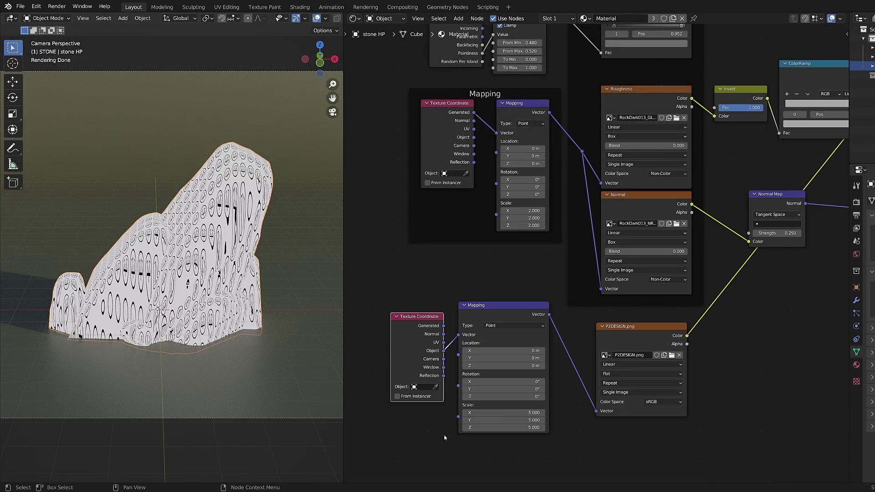
left_click_drag(629, 332, 615, 314)
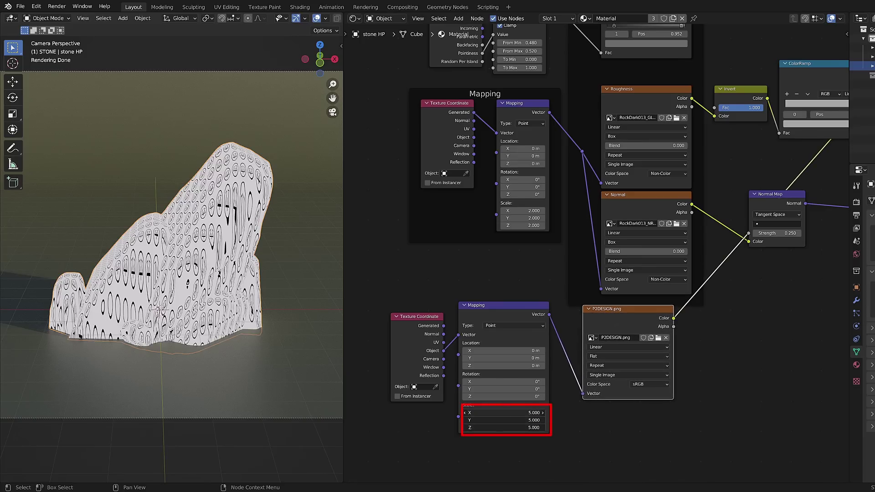
type("1")
key("Return")
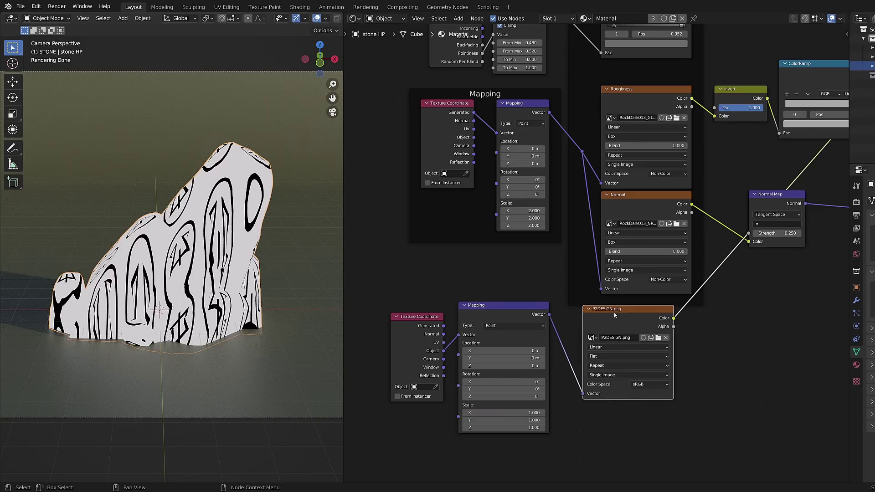
Move the P2DESIGN.png node closer to its Mapping node and set its image extension to Clip.
left_click_drag(614, 313, 594, 325)
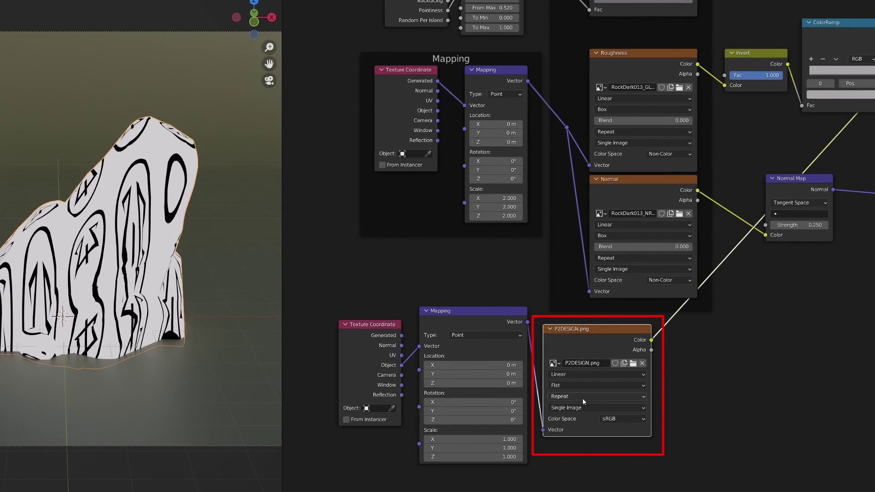
left_click(583, 398)
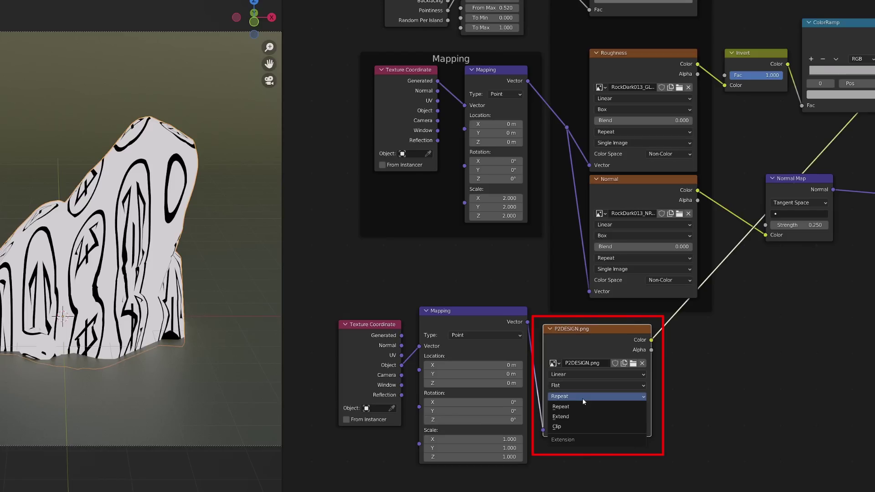
left_click(560, 428)
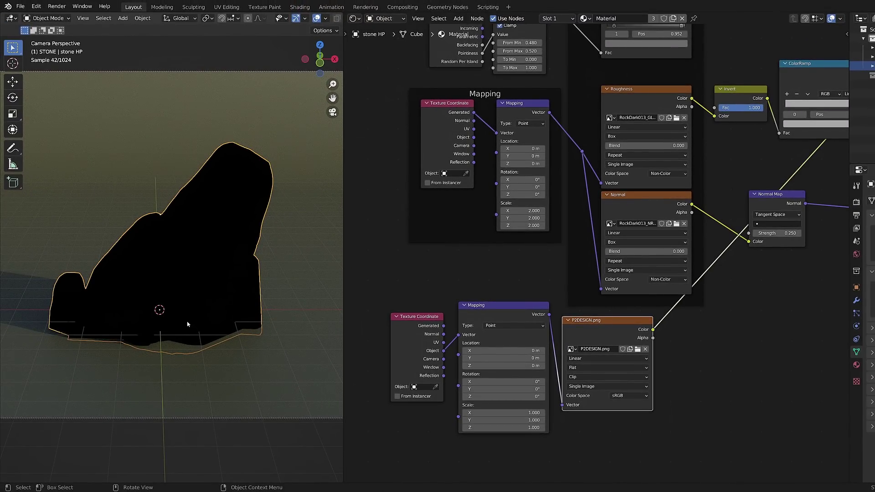
Inspect the flat projection around the stone and set the design Mapping's X rotation to -90°.
middle_click_drag(182, 311, 329, 316)
scroll(219, 299, "up", 3)
middle_click_drag(215, 297, 160, 302)
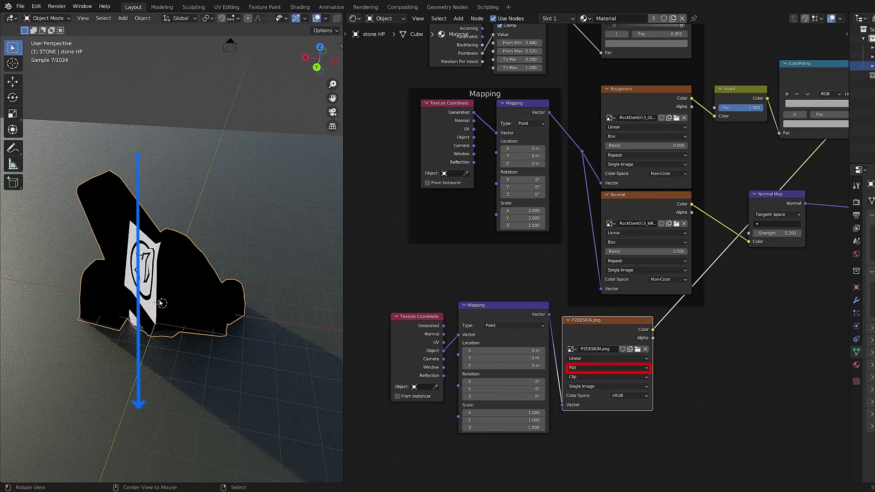
middle_click_drag(160, 303, 171, 288)
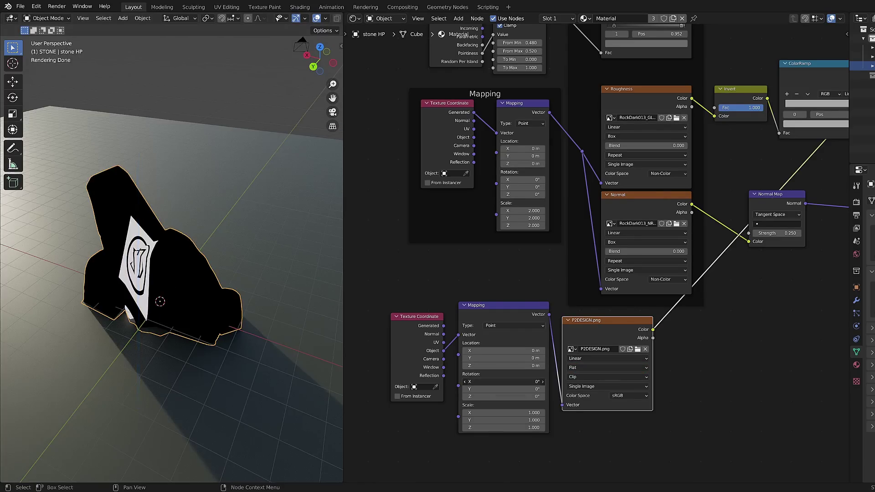
mouse_move(504, 382)
left_mouse_down()
mouse_move(531, 382)
mouse_move(440, 382)
left_mouse_up()
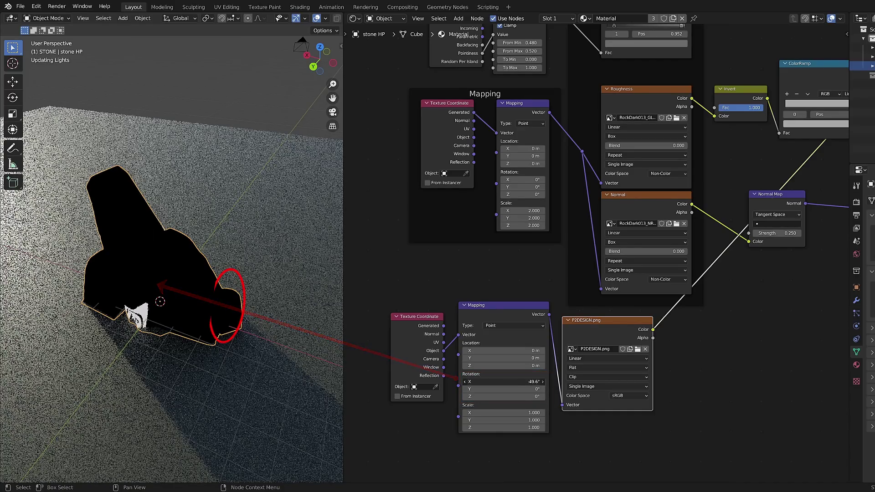
left_click(497, 381)
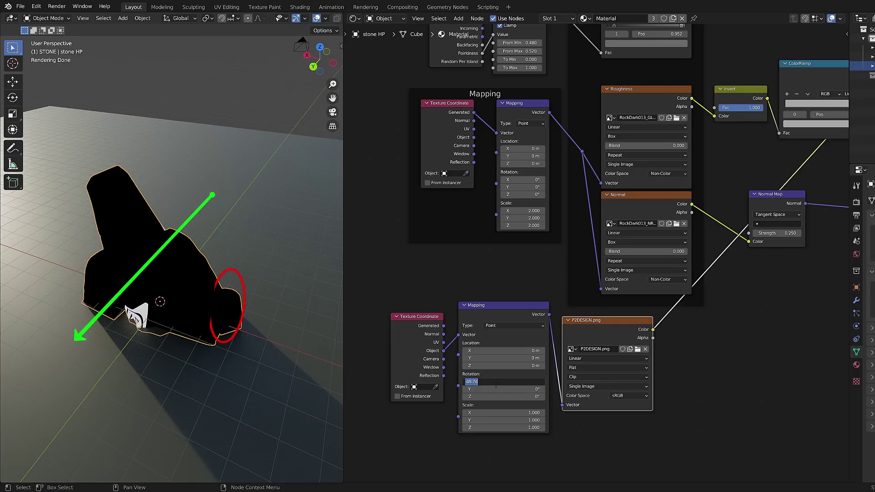
type("-90")
key("Return")
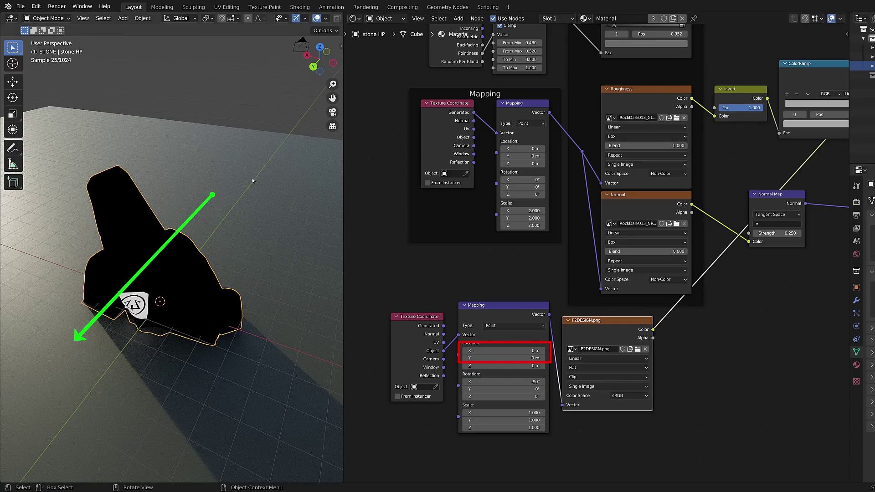
In front view, set the design Mapping's location to about -0.38 m in X and -0.98 m in Y.
key("KP_1")
scroll(229, 250, "up", 4)
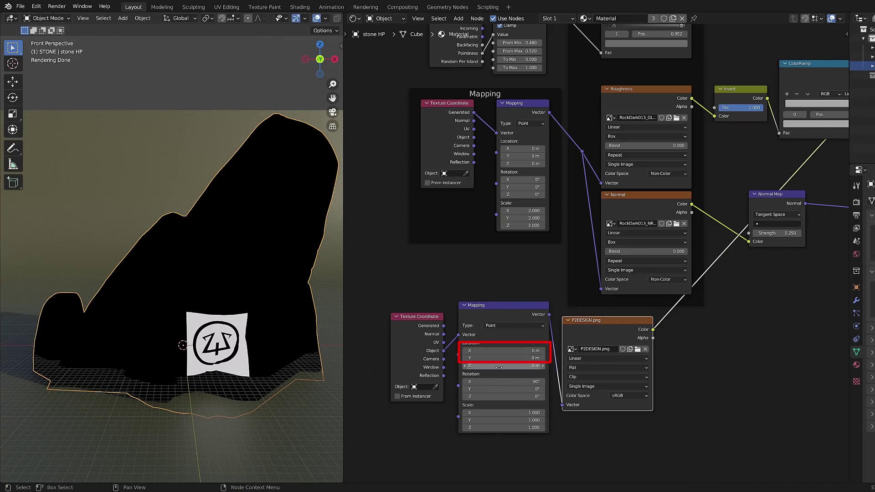
mouse_move(495, 358)
left_mouse_down()
mouse_move(450, 358)
mouse_move(498, 351)
mouse_move(484, 351)
left_mouse_up()
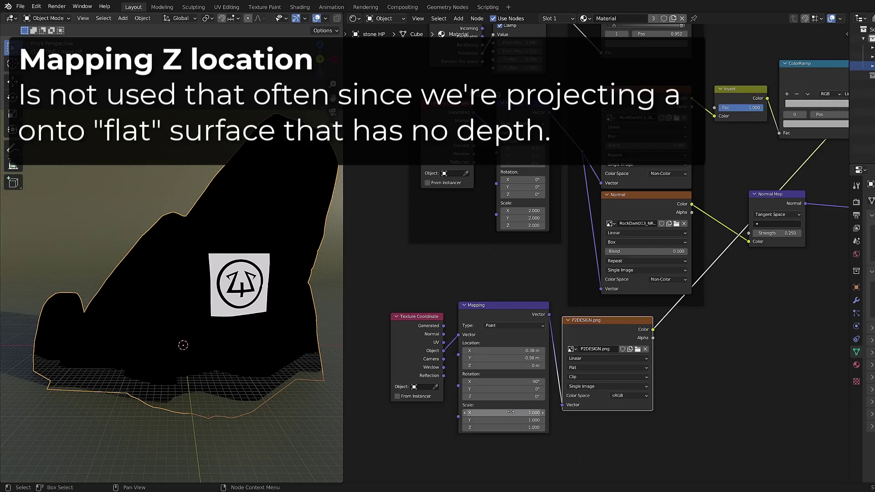
Try a design mapping scale of 0.8, settle on 0.7 on all axes, and adjust the X location to about -0.15 m.
left_click_drag(518, 413, 518, 428)
type("0.8")
key("Return")
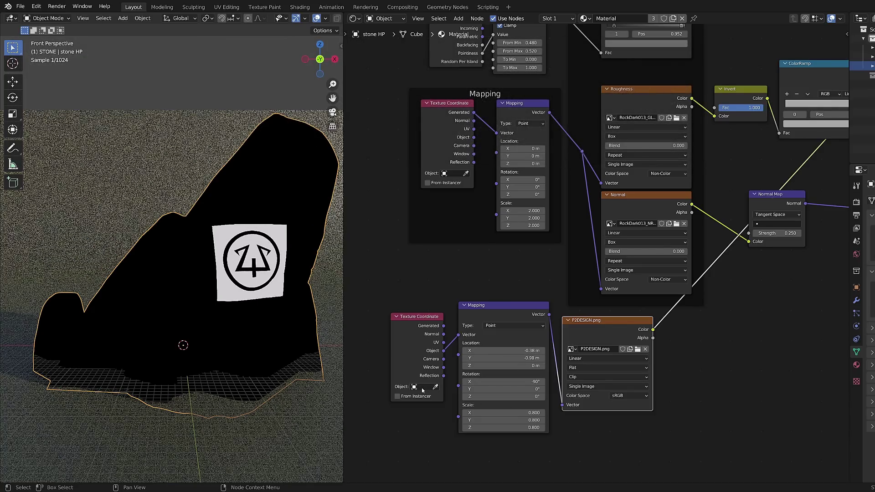
left_click_drag(502, 412, 501, 428)
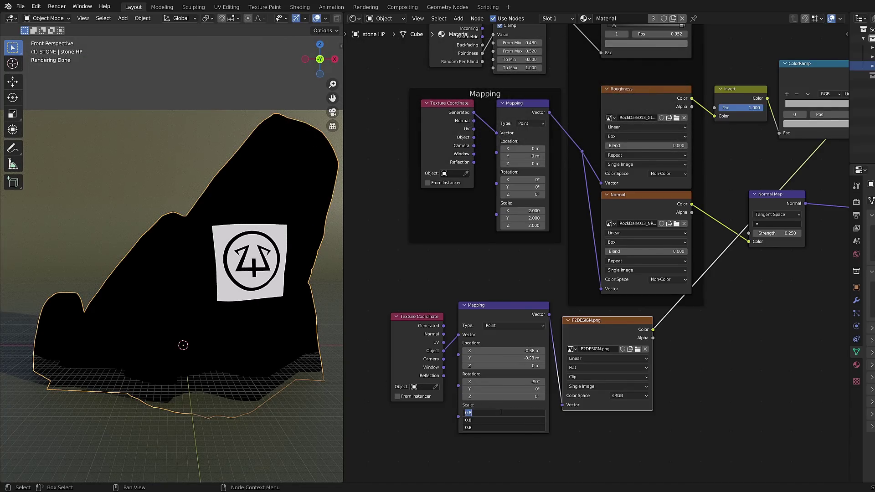
type("0.7")
key("Return")
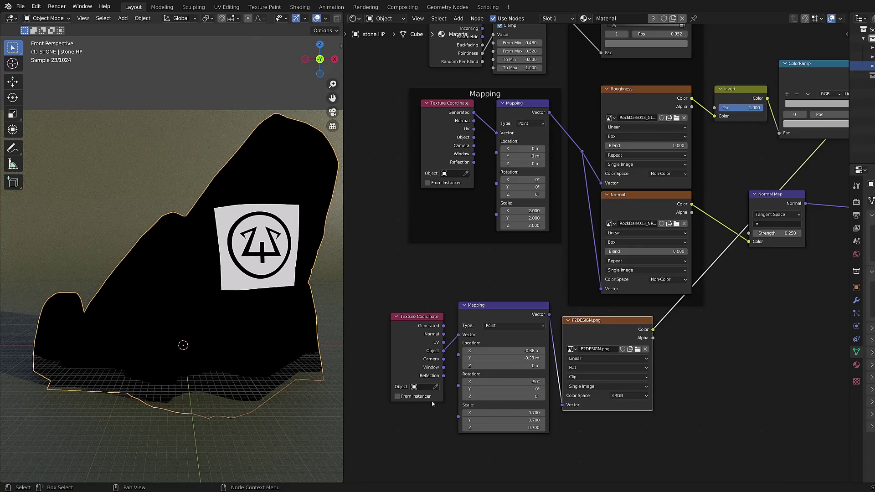
left_click_drag(494, 351, 547, 351)
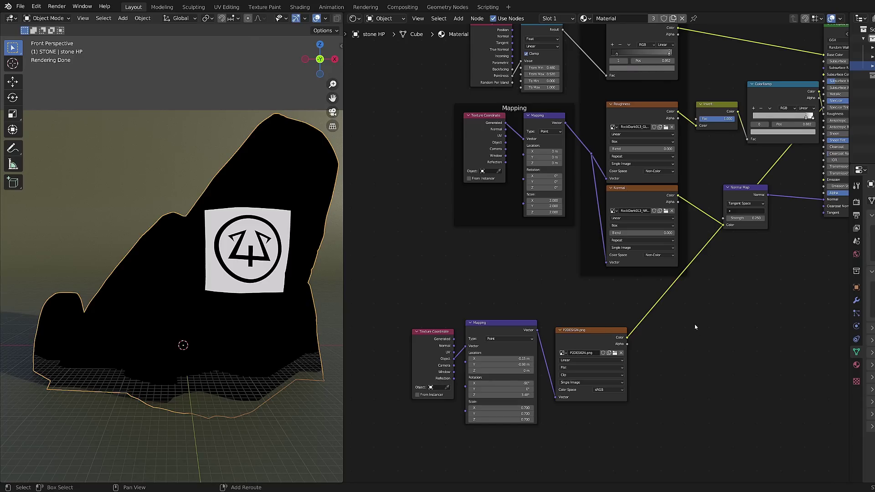
Try an Invert node on the P2DESIGN.png color output and place it beside the image node.
key("shift+a")
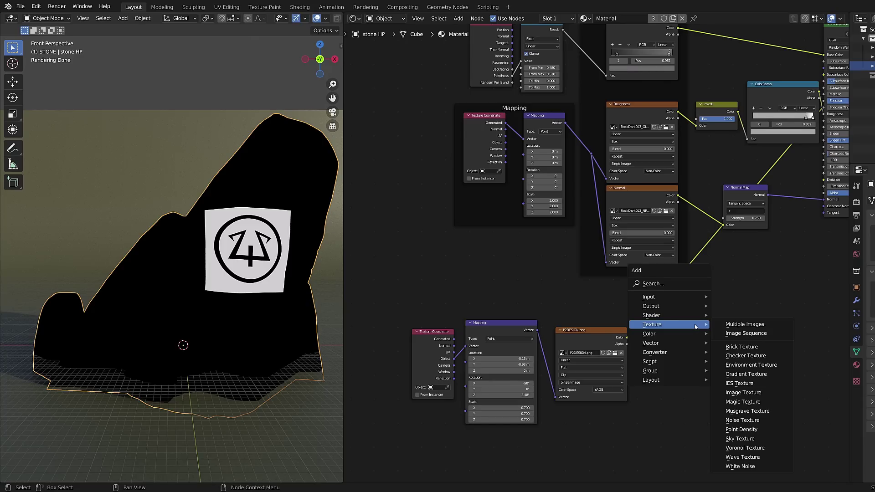
mouse_move(693, 334)
left_click(754, 363)
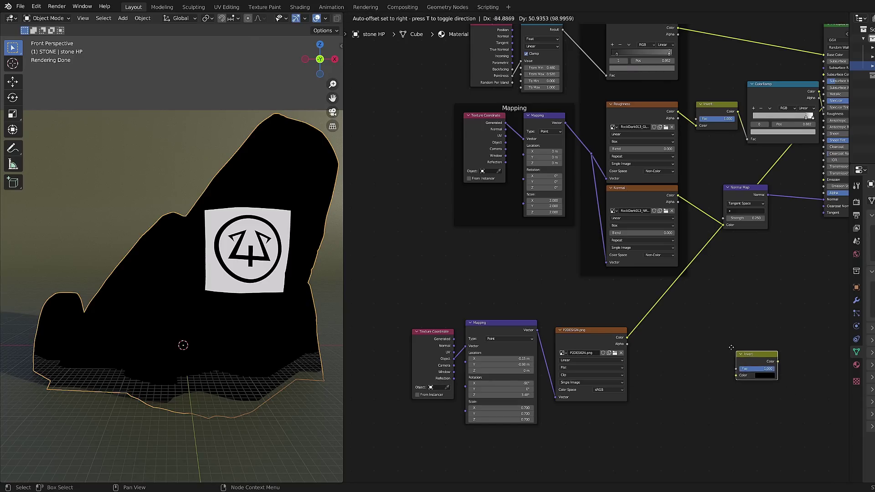
left_click(669, 325)
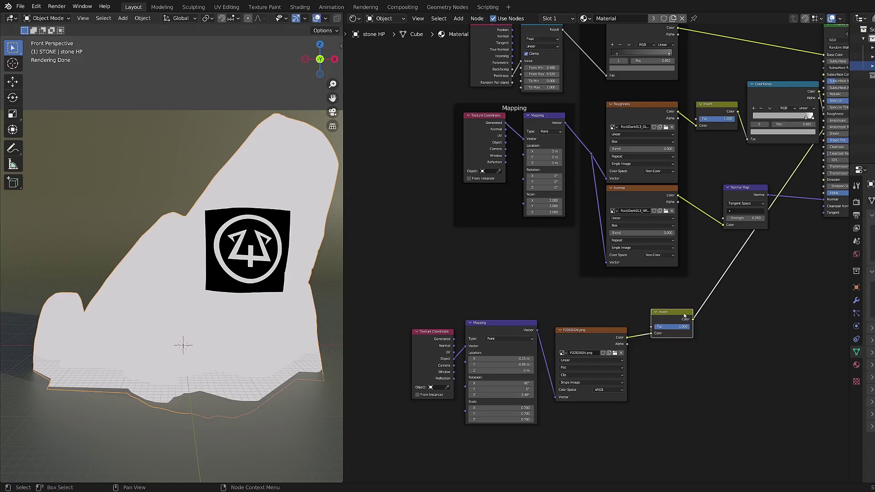
left_click_drag(684, 314, 670, 328)
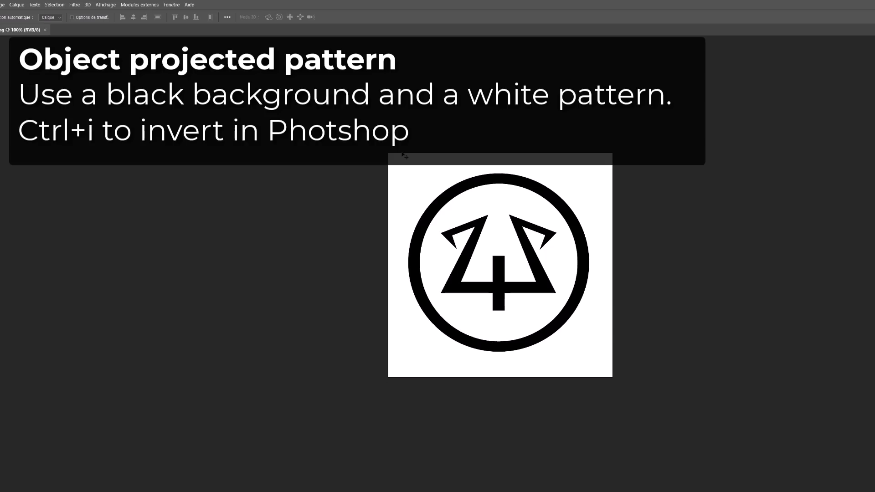
Switch to Photoshop and invert the design's colors, return to Blender, show the viewport as Rendered and reload the image.
key("ctrl+i")
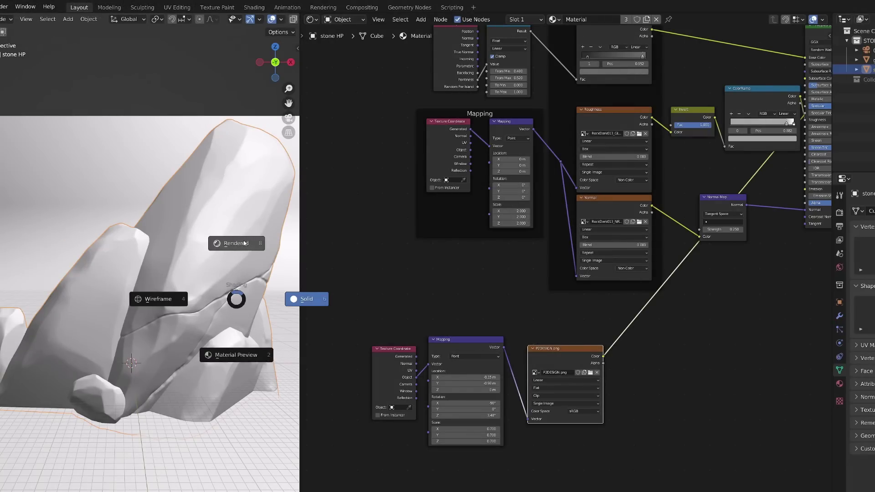
left_click(244, 244)
key("alt+r")
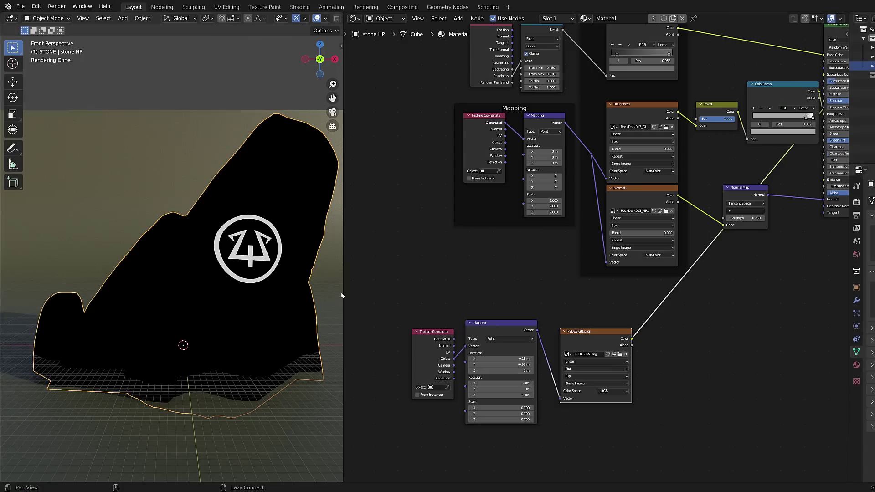
Insert an Invert node on the link coming out of the P2DESIGN.png node's Color output.
middle_click_drag(332, 301, 319, 303)
key("shift+a")
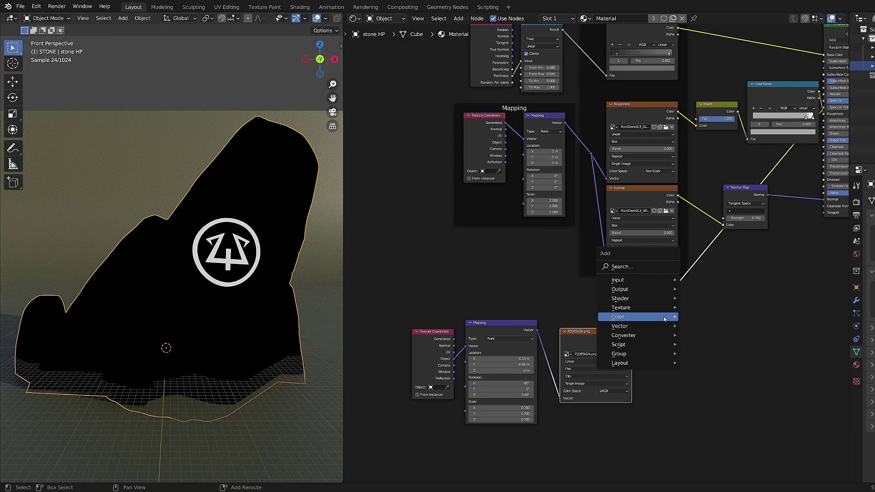
mouse_move(666, 318)
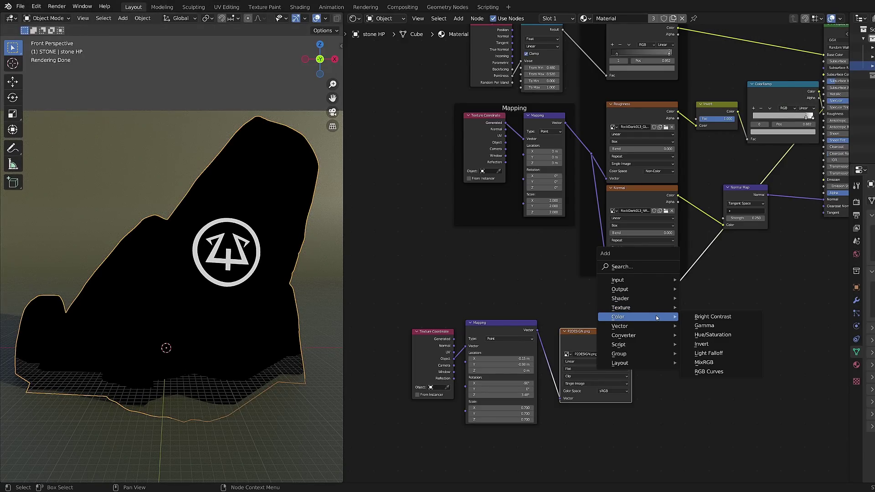
left_click(711, 336)
left_click(669, 346)
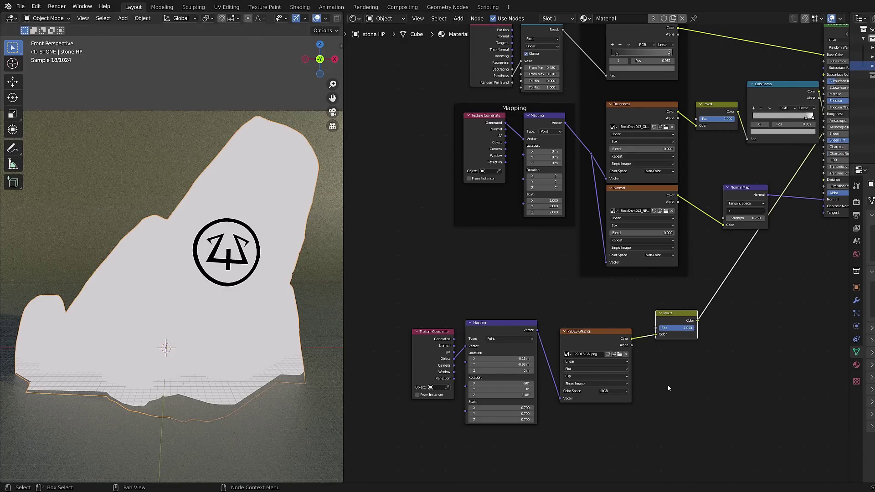
Move the Invert node closer to P2DESIGN.png and shift the design's node chain together.
scroll(694, 281, "down", 1)
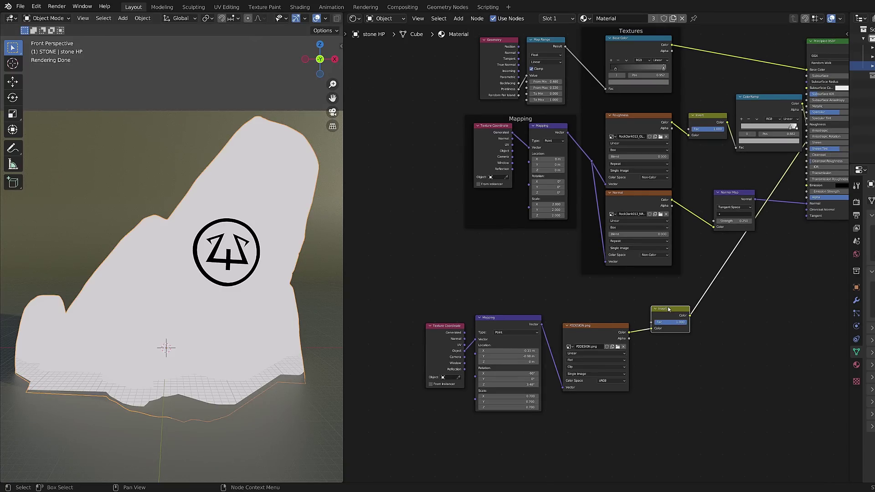
left_click_drag(668, 308, 657, 327)
left_click_drag(363, 293, 664, 369)
key("g")
left_click(636, 364)
Add a Bump node beside the Invert node and connect the Invert's Color output to the Bump's Height.
scroll(726, 295, "up", 1)
middle_click_drag(726, 295, 647, 280)
scroll(647, 280, "up", 1)
key("shift+a")
mouse_move(638, 308)
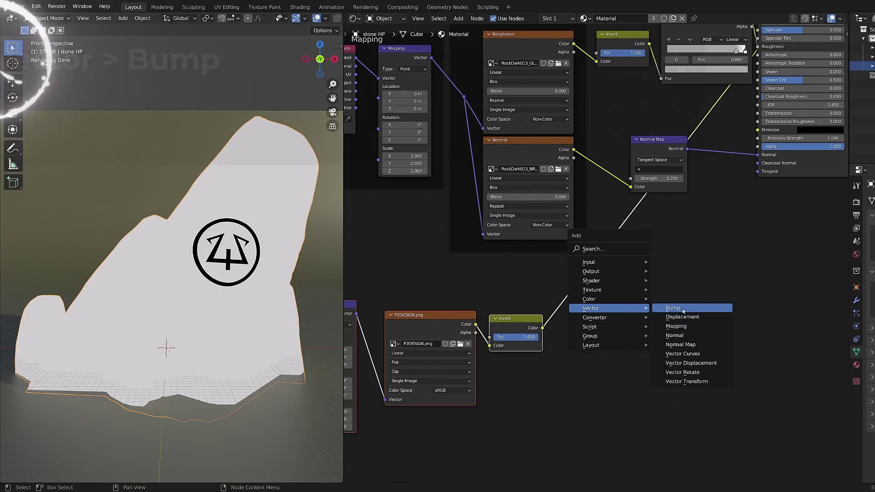
left_click(684, 311)
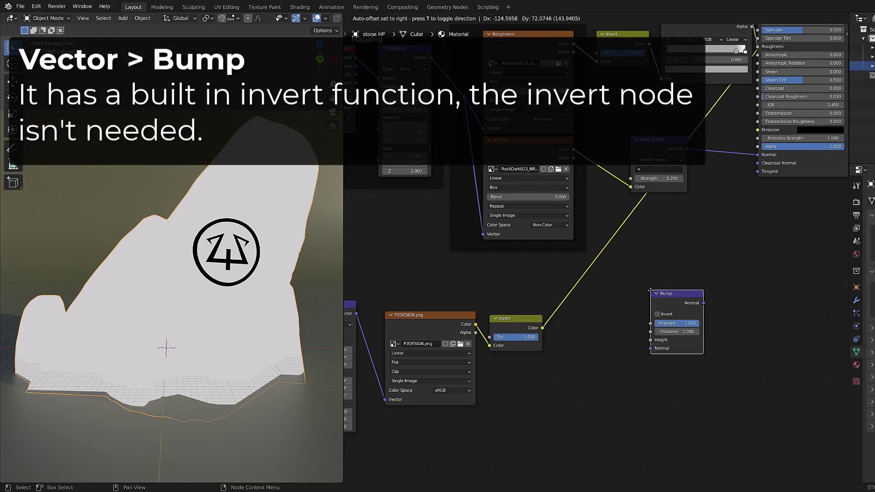
left_click(647, 304)
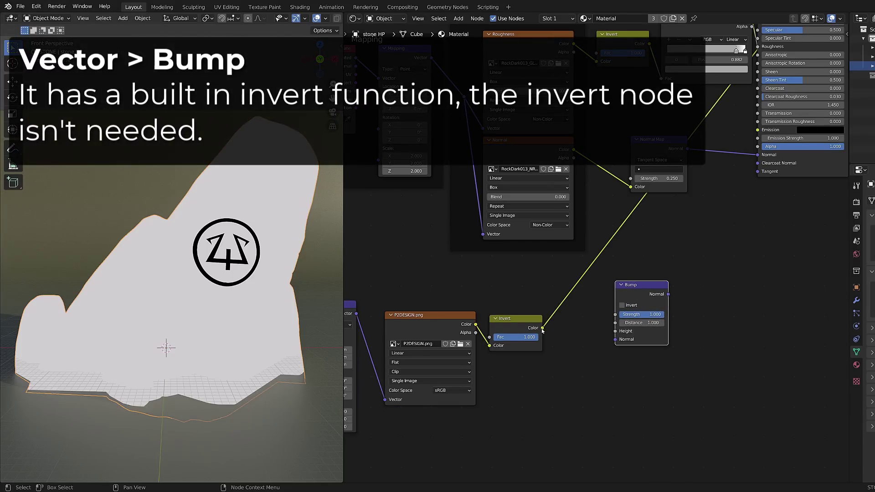
left_click_drag(542, 329, 616, 332)
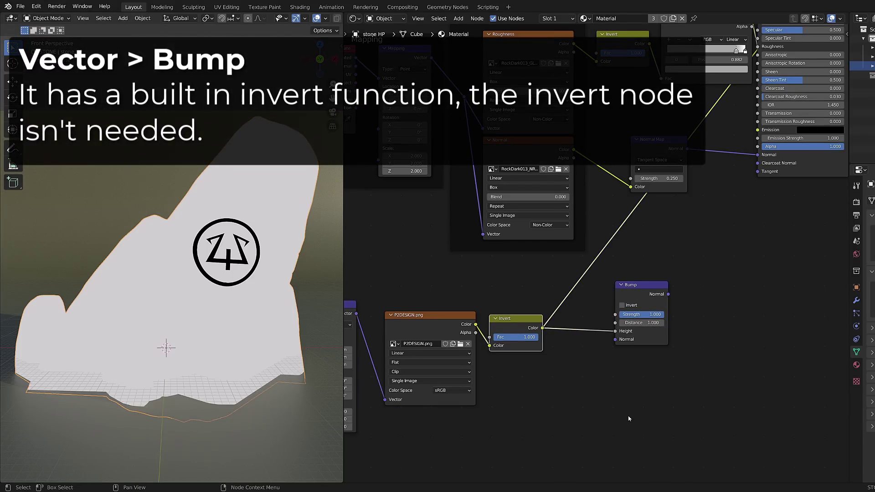
Preview the Bump node on the stone and set its Distance to 0.1.
left_click(644, 299, "ctrl+shift")
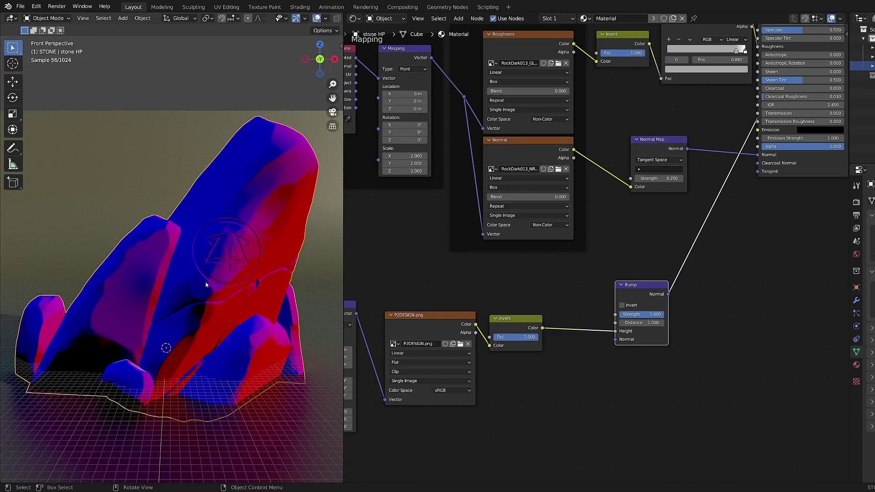
scroll(567, 337, "up", 2)
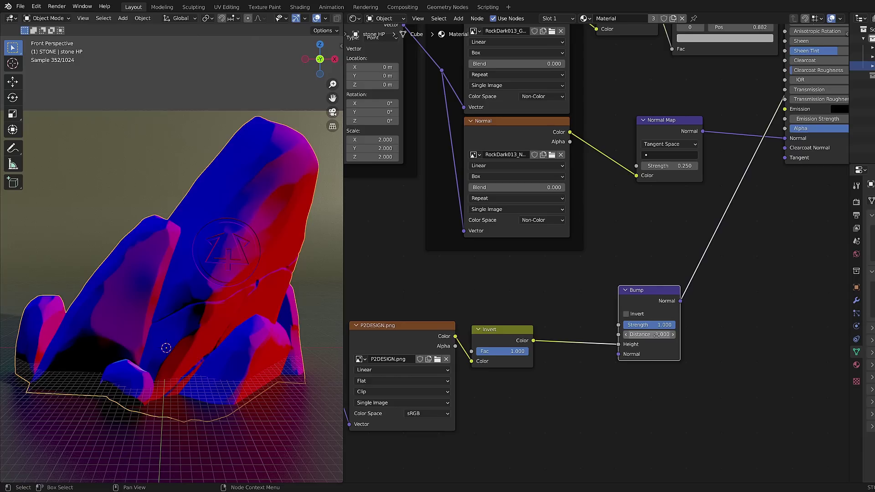
type("0.1")
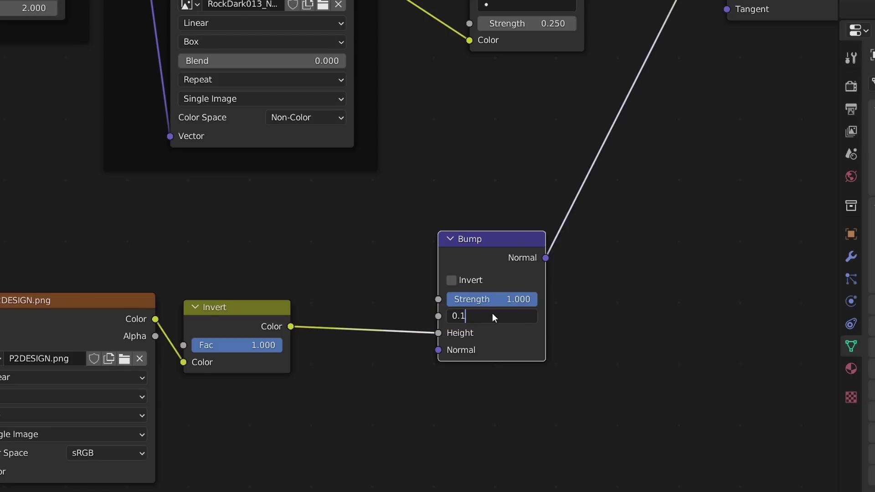
key("Return")
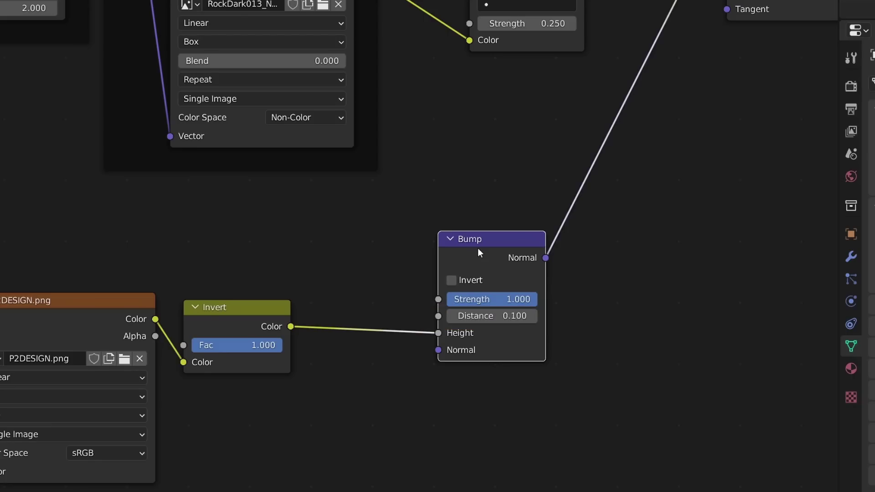
Connect the Bump node's Normal output to the Normal input of the Principled BSDF in place of the Normal Map.
left_click_drag(470, 252, 607, 220)
scroll(608, 218, "down", 6)
middle_click_drag(606, 213, 506, 263)
left_click_drag(467, 260, 504, 103)
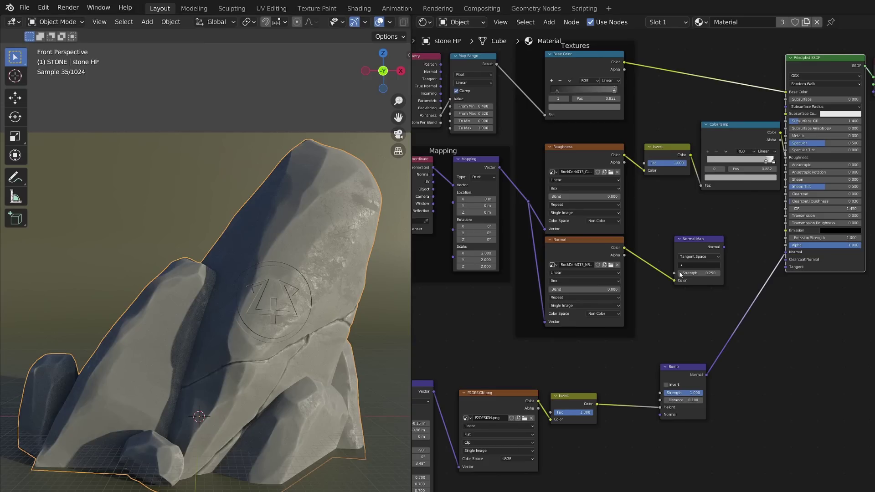
Preview the Normal Map on the stone and connect its Normal output to the Bump node's Normal input.
left_click(701, 247, "ctrl+shift")
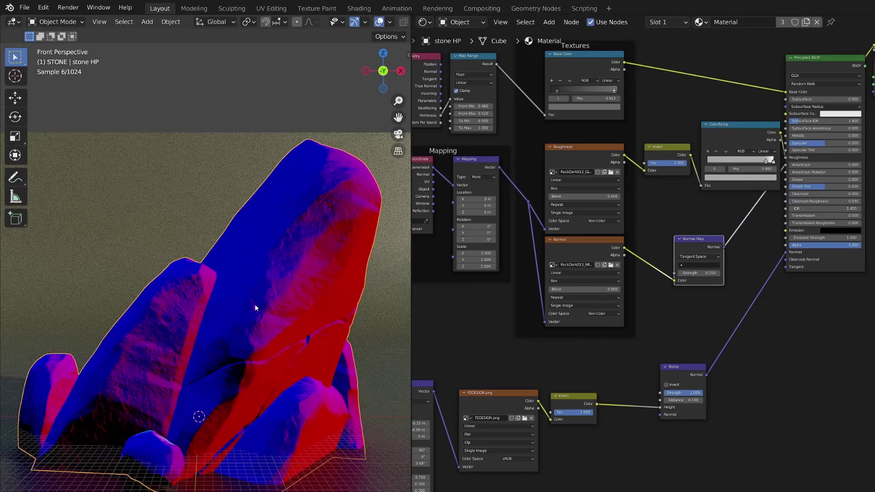
left_click_drag(680, 369, 726, 319)
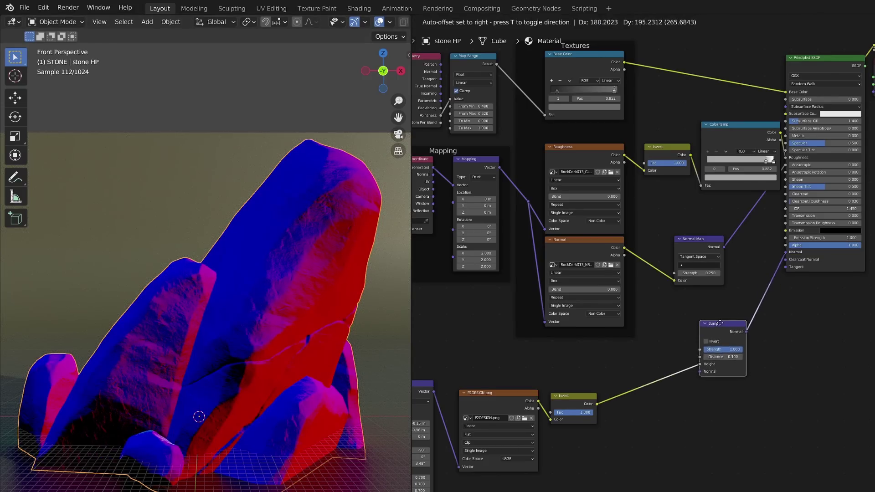
scroll(725, 318, "up", 2)
left_click_drag(728, 227, 704, 390)
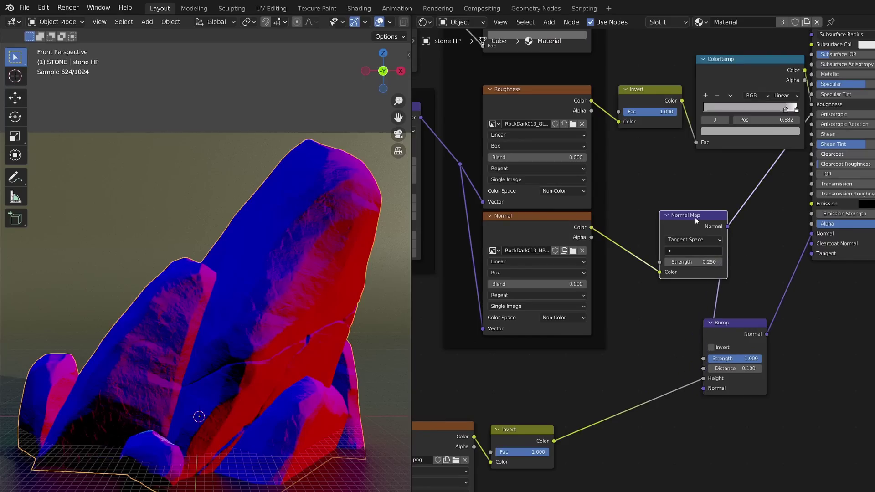
Arrange the Normal Map and Bump nodes side by side and preview the Principled BSDF on the stone.
left_click_drag(695, 217, 653, 256)
left_click_drag(730, 323, 735, 274)
scroll(748, 299, "down", 4)
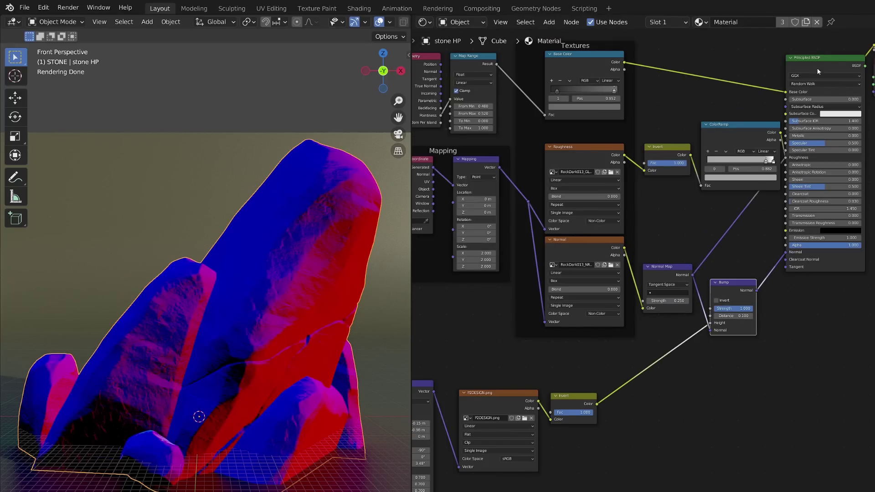
left_click(819, 72, "ctrl+shift")
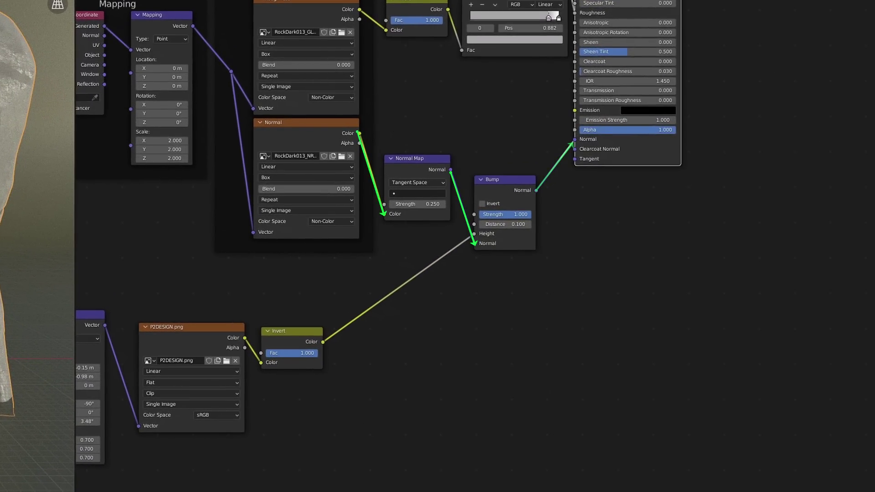
Preview the Bump node on the stone and switch the preview back to the Principled BSDF.
left_click(512, 195, "ctrl+shift")
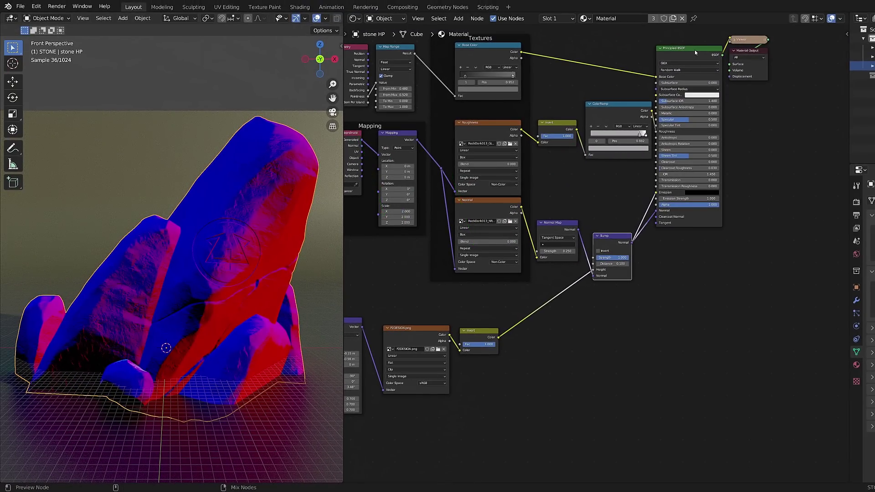
left_click(694, 50, "ctrl+shift")
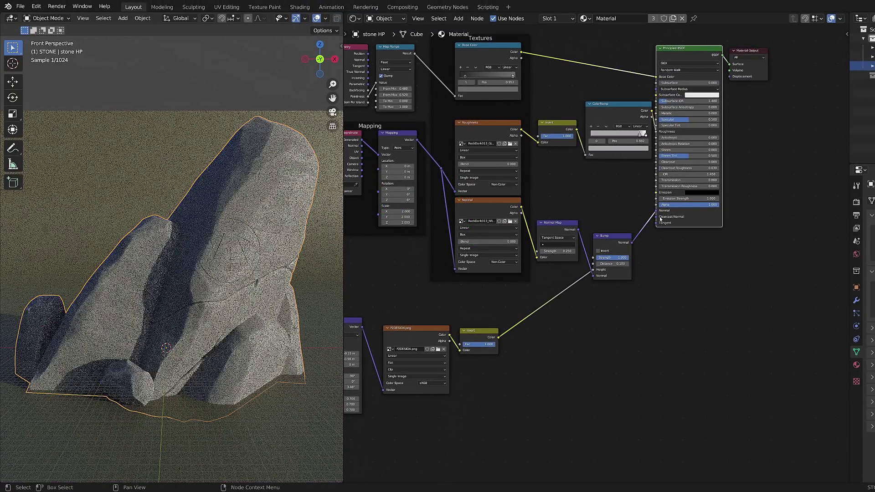
Shift the P2DESIGN.png design across the stone through its Mapping node's Location and inspect the carving up close.
middle_click_drag(431, 422, 561, 402)
scroll(561, 402, "up", 2)
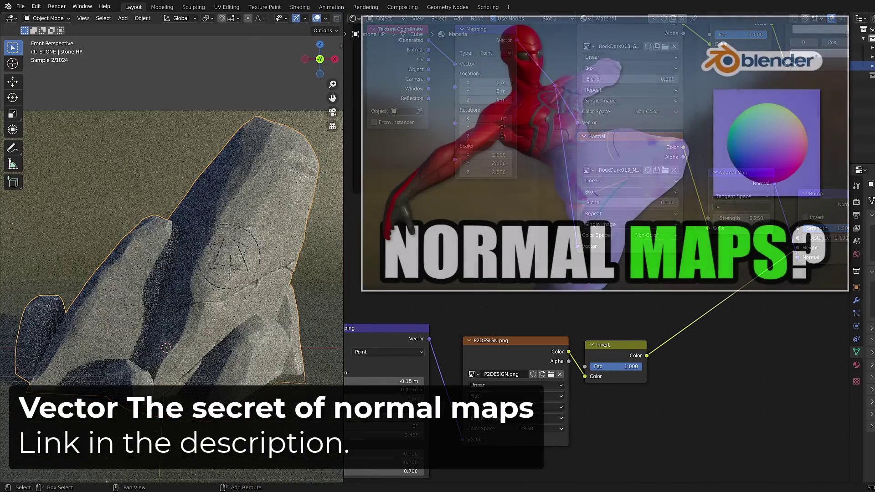
mouse_move(388, 391)
left_mouse_down()
mouse_move(384, 382)
mouse_move(399, 381)
left_mouse_up()
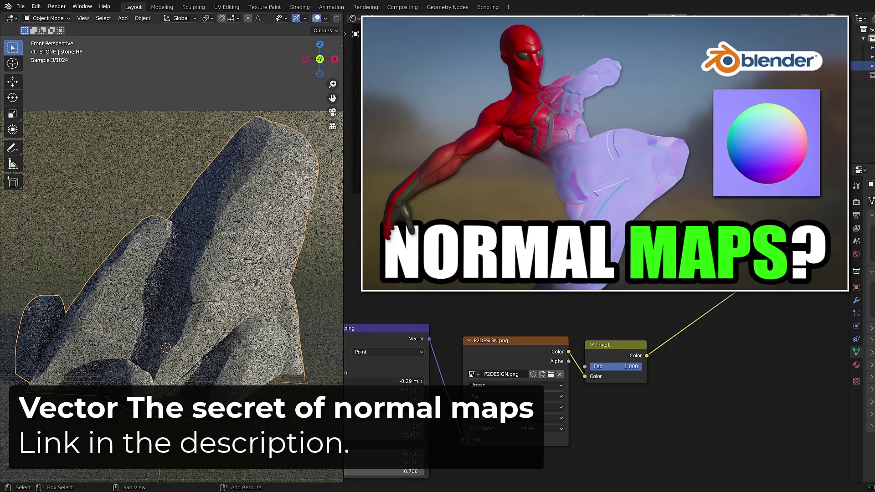
middle_click_drag(516, 468, 607, 414)
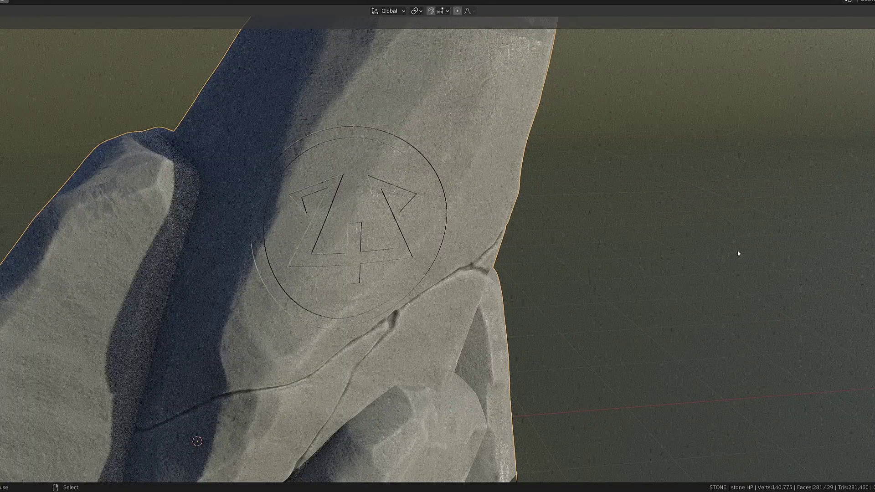
middle_click_drag(739, 254, 635, 204)
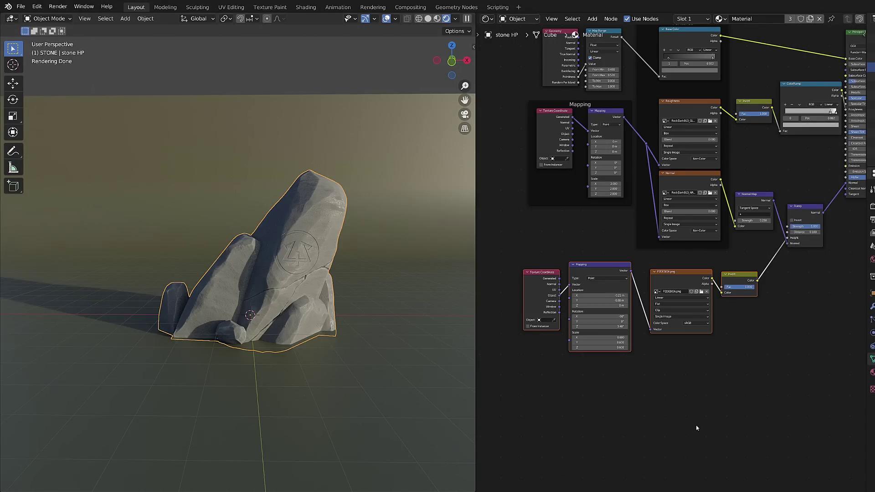
Delete the P2DESIGN.png texture together with its Texture Coordinate, Mapping and Invert nodes.
left_click_drag(510, 263, 751, 360)
key("x")
Add an Image Texture node below the rock textures and load P2DESIGN.png from the TEXTURES folder.
key("shift+a")
mouse_move(679, 268)
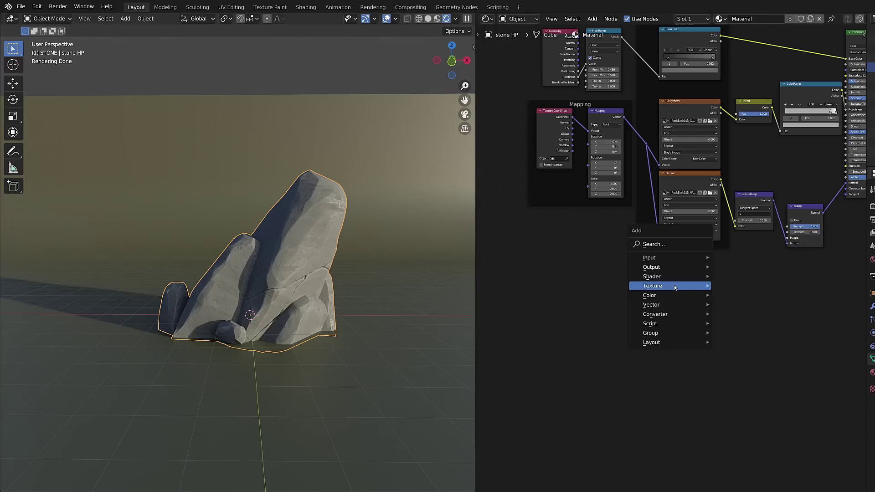
mouse_move(675, 288)
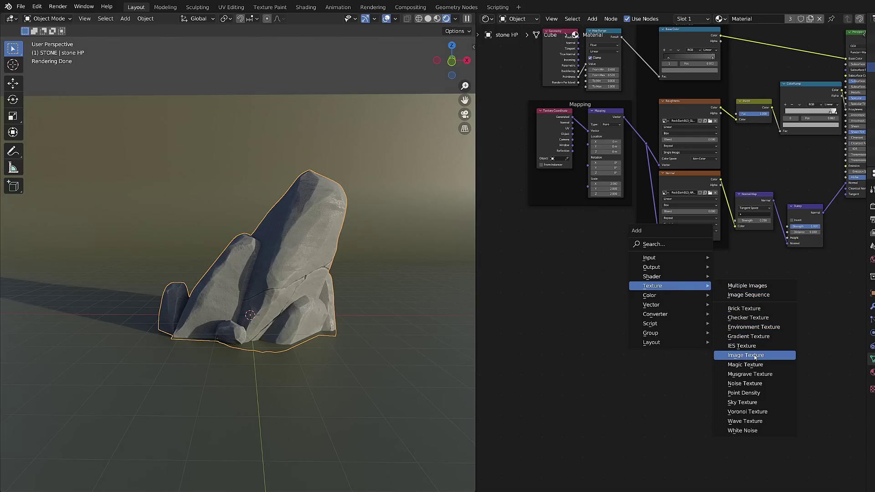
left_click(755, 356)
left_click(725, 304)
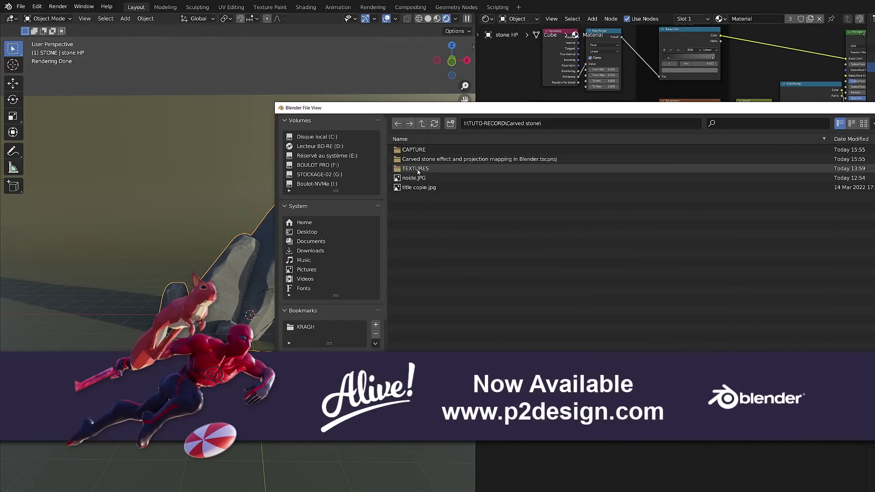
double_click(419, 170)
double_click(420, 159)
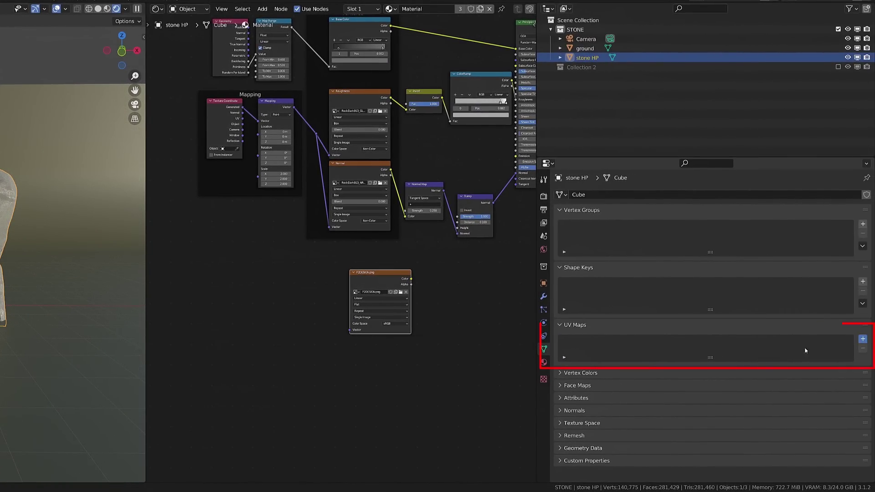
Add two UV maps to the stone mesh and rename the second one UVMap_projected.
left_click(863, 339)
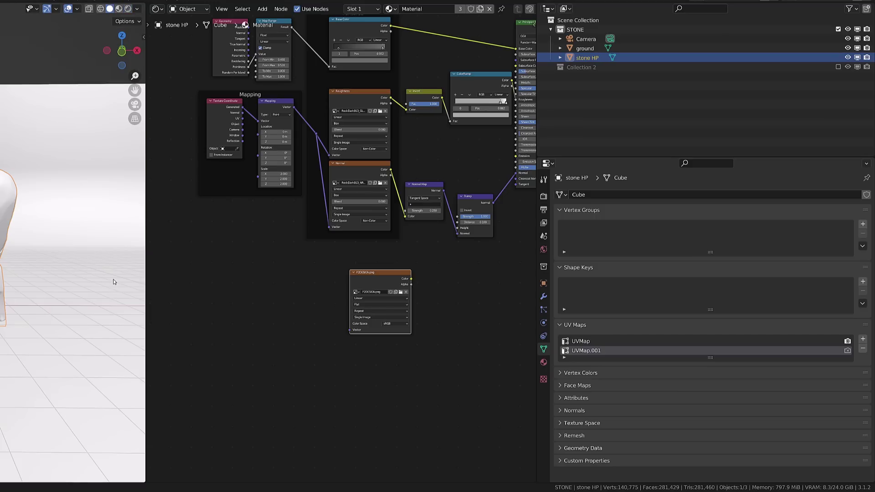
type("r")
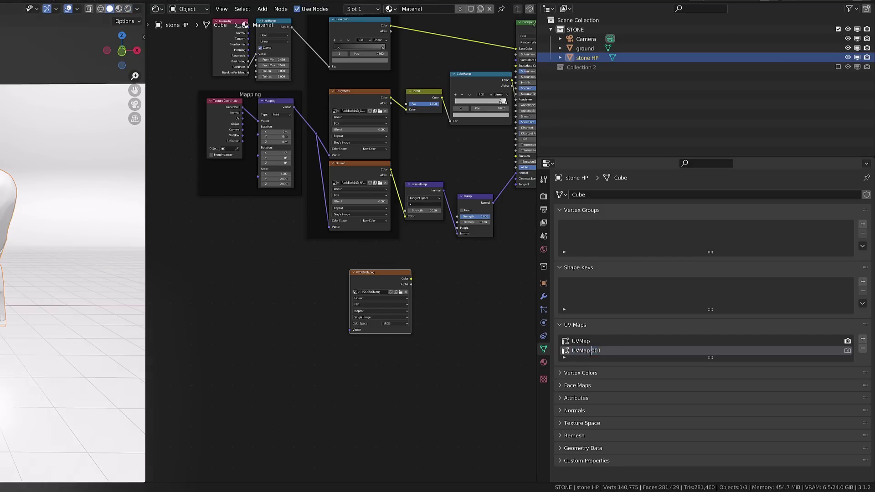
type("ojected")
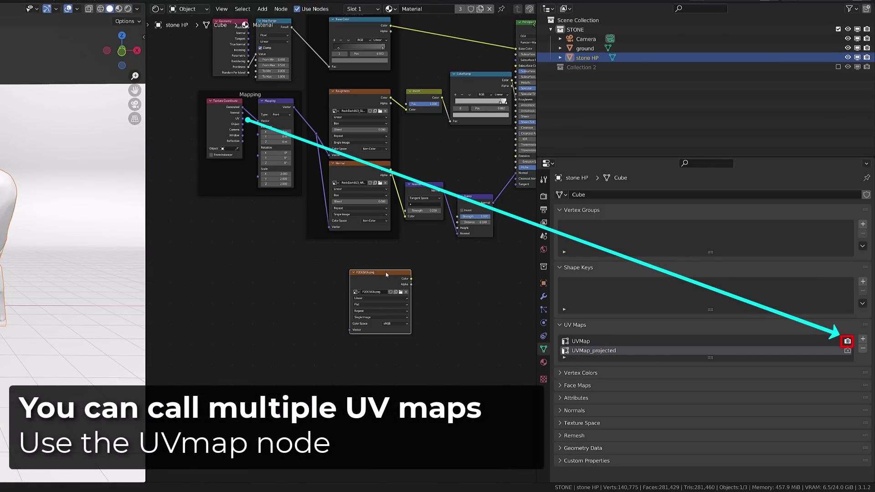
Add a UV Map node beside the P2DESIGN.png texture and set it to UVMap_projected.
scroll(388, 283, "up", 2)
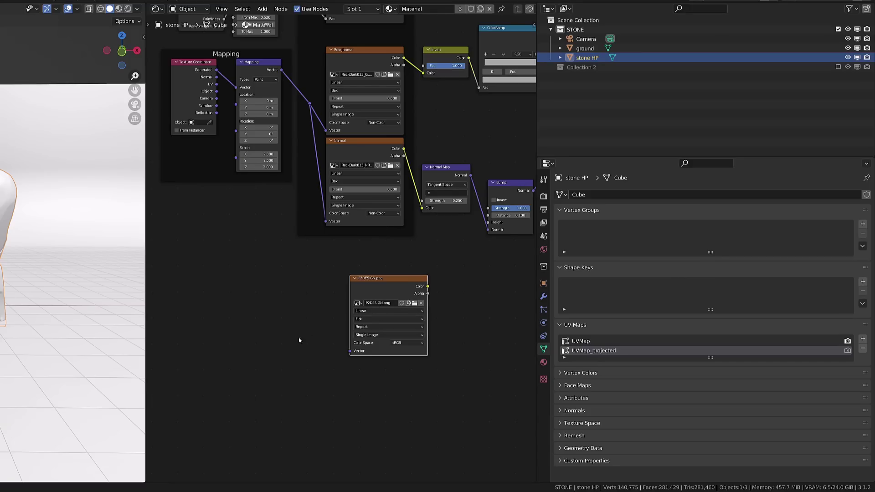
middle_click_drag(299, 341, 320, 297)
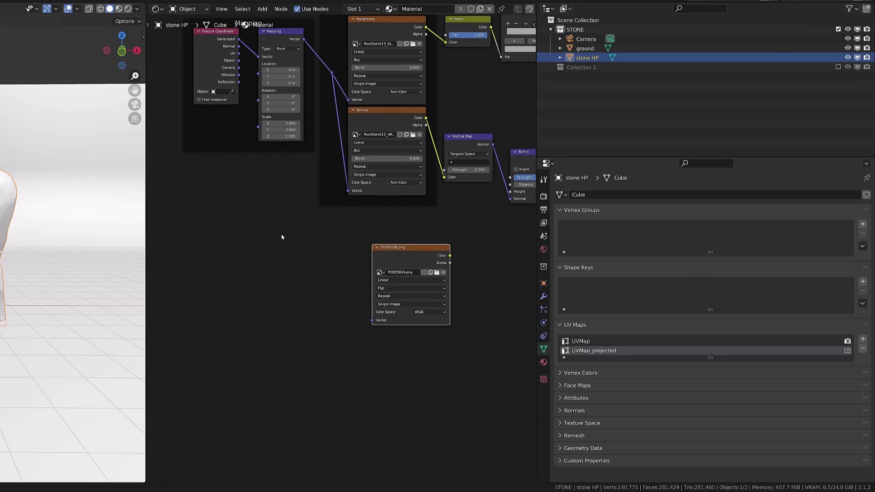
key("shift+a")
mouse_move(283, 237)
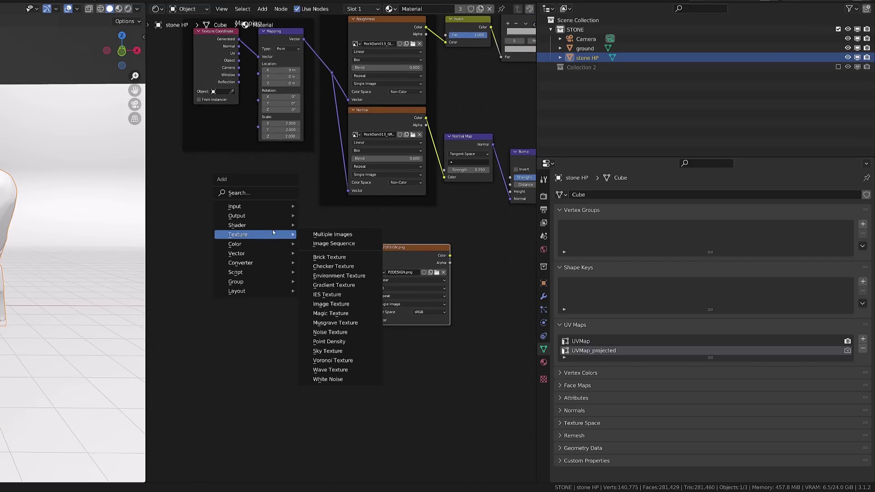
mouse_move(268, 210)
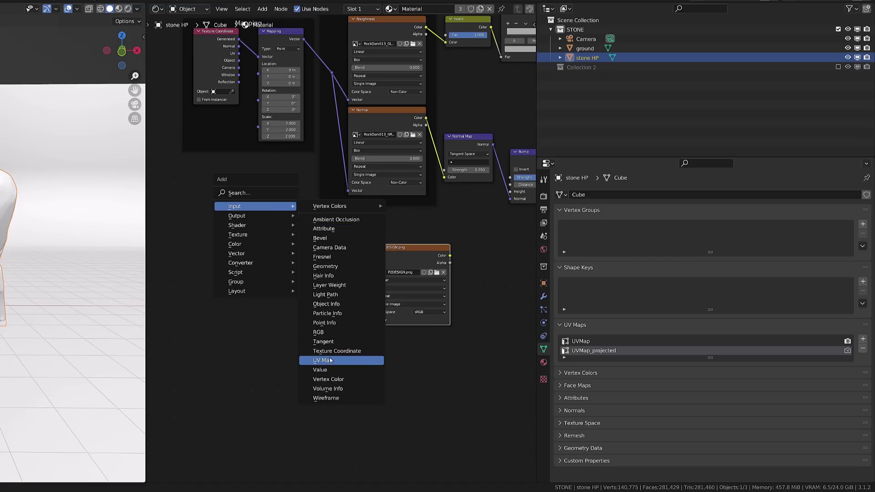
left_click(324, 360)
left_click(286, 296)
scroll(281, 311, "up", 2)
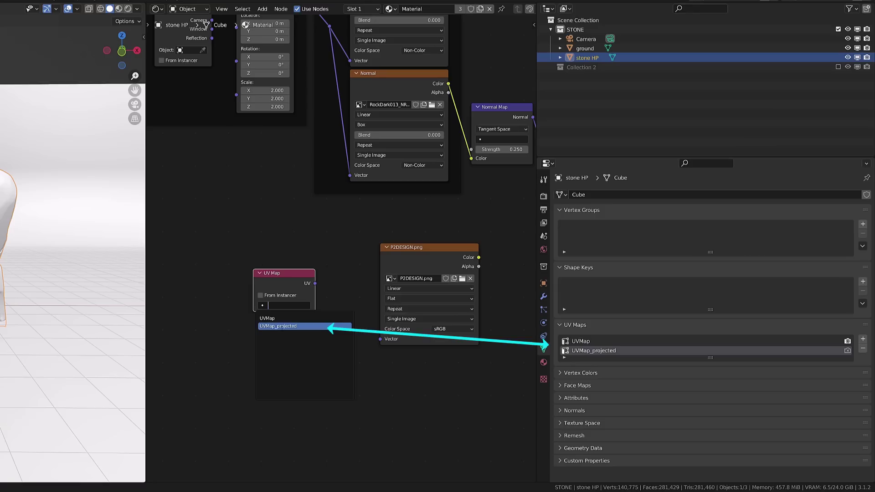
left_click(287, 326)
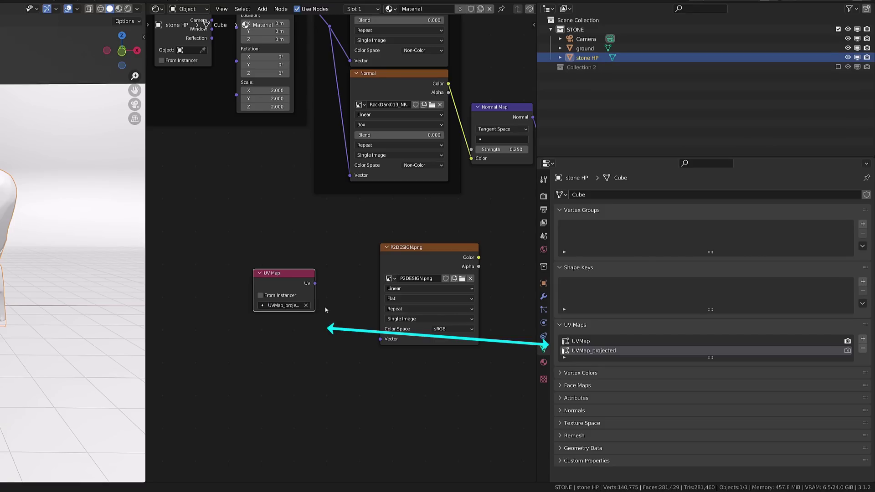
Connect the UV Map node's UV output to the P2DESIGN.png texture's Vector input and make that texture the active node.
left_click_drag(315, 283, 381, 341)
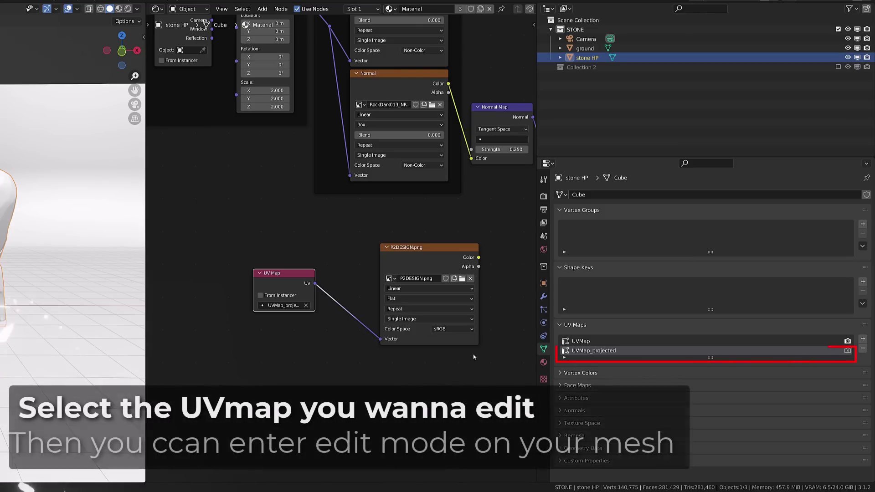
middle_click_drag(472, 282, 393, 318)
scroll(392, 318, "down", 2)
scroll(394, 318, "down", 1)
left_click(329, 331)
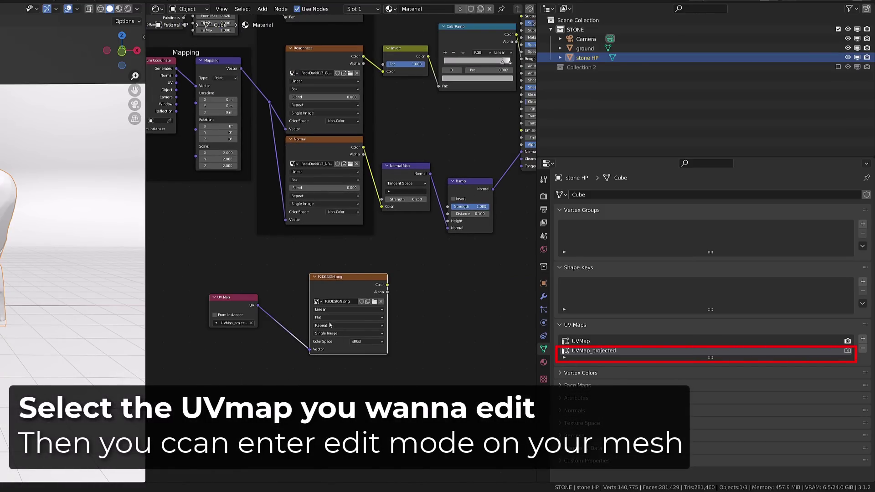
Set the solid viewport shading's color to Texture and examine the image on the stone.
left_click(137, 9)
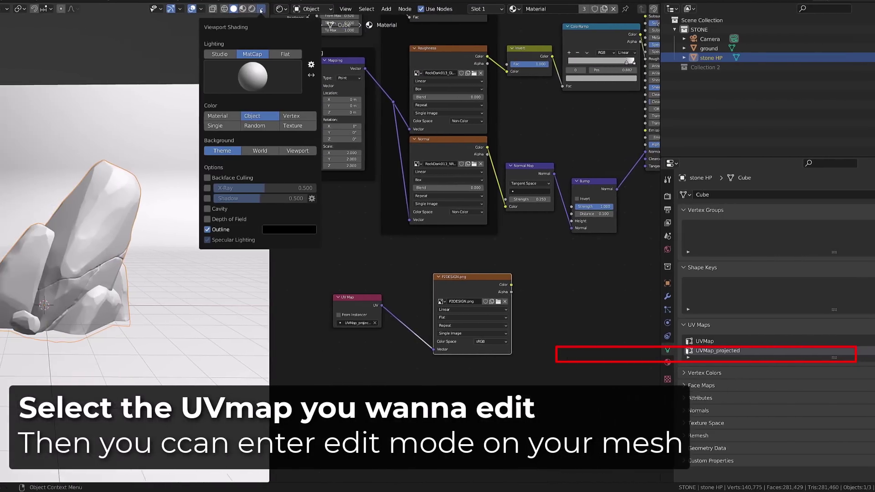
left_click(497, 127)
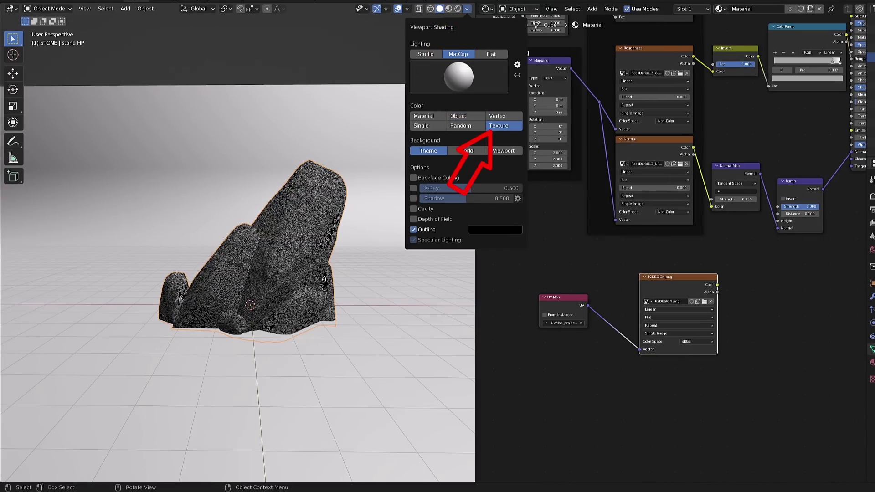
scroll(242, 234, "up", 8)
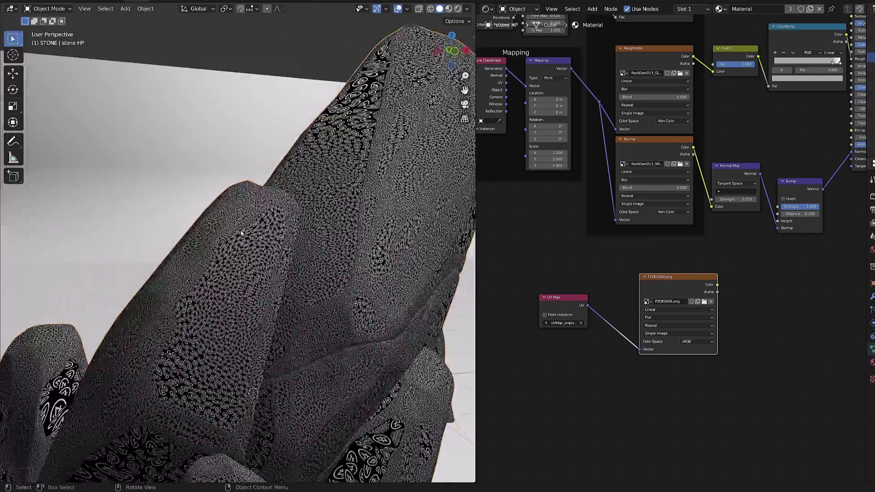
scroll(272, 218, "down", 8)
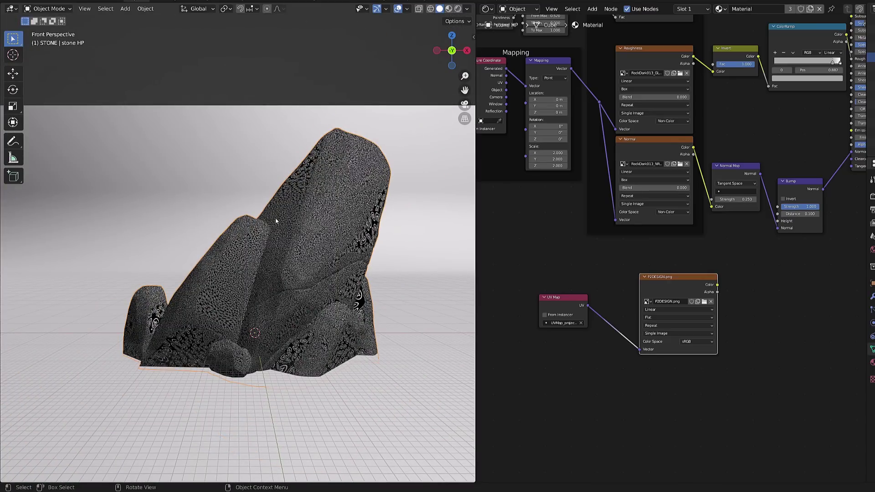
Project the whole stone mesh's UVs from the front orthographic view with Project from View and check the design in Object Mode.
key("Tab")
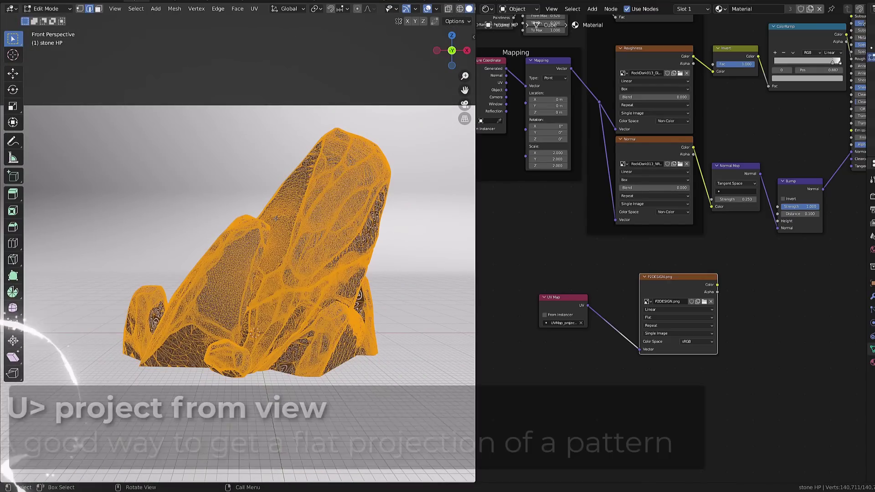
key("KP_1")
scroll(275, 219, "up", 3)
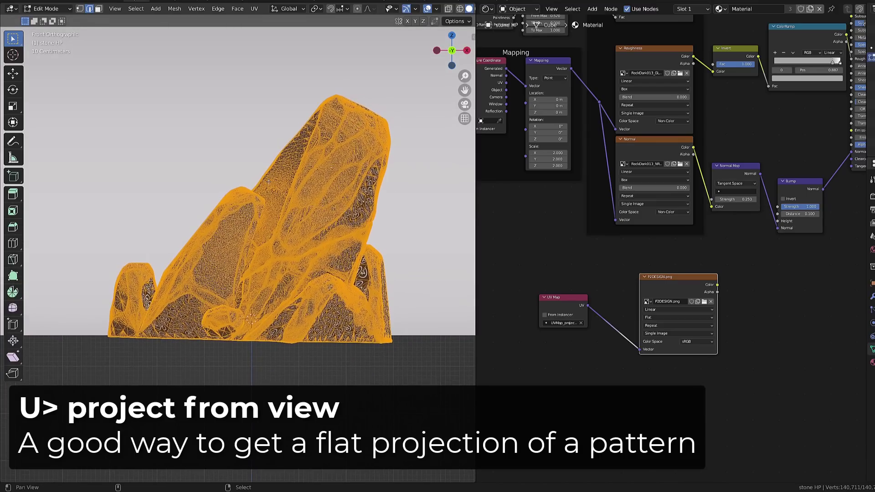
key("u")
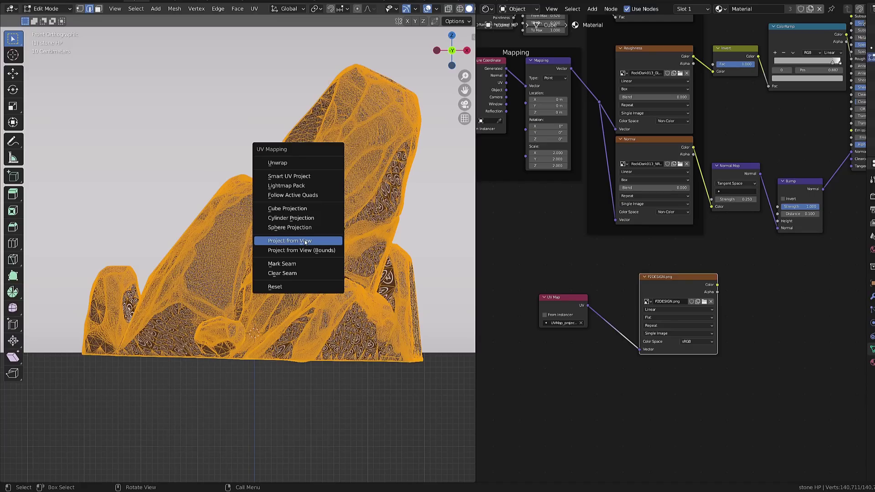
left_click(305, 241)
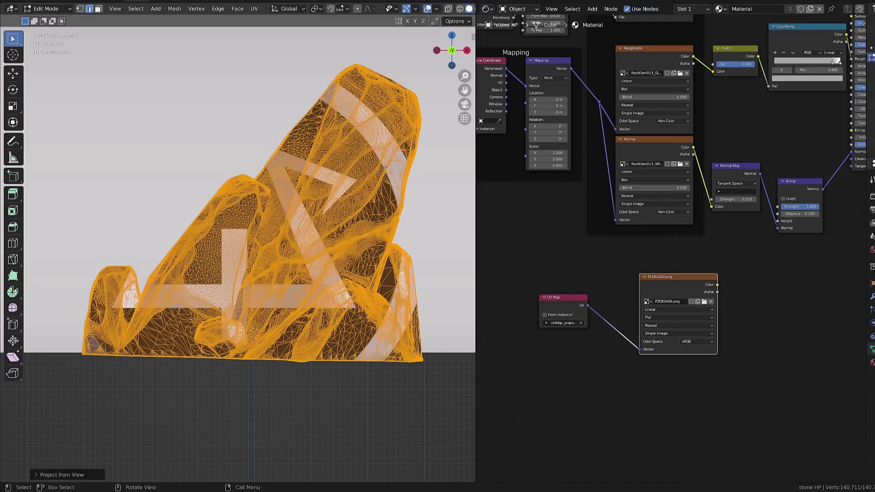
key("Tab")
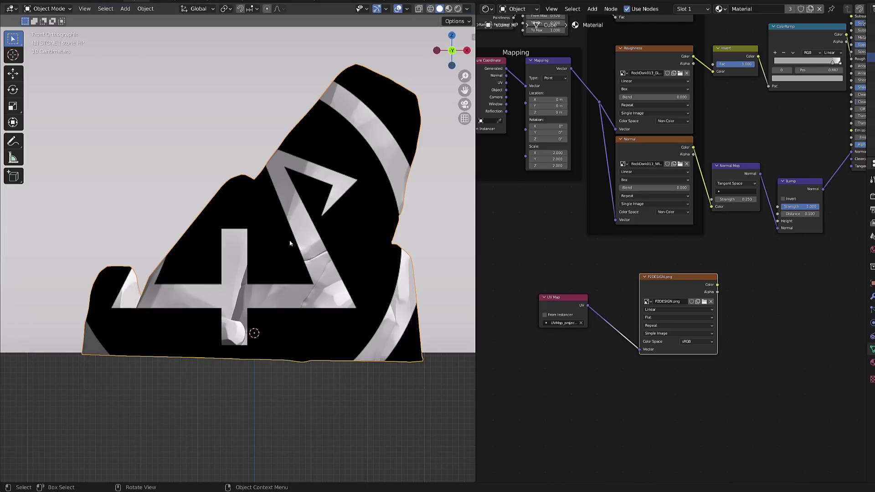
Return the stone to Edit Mode and replace the node editor with the UV Editor.
key("Tab")
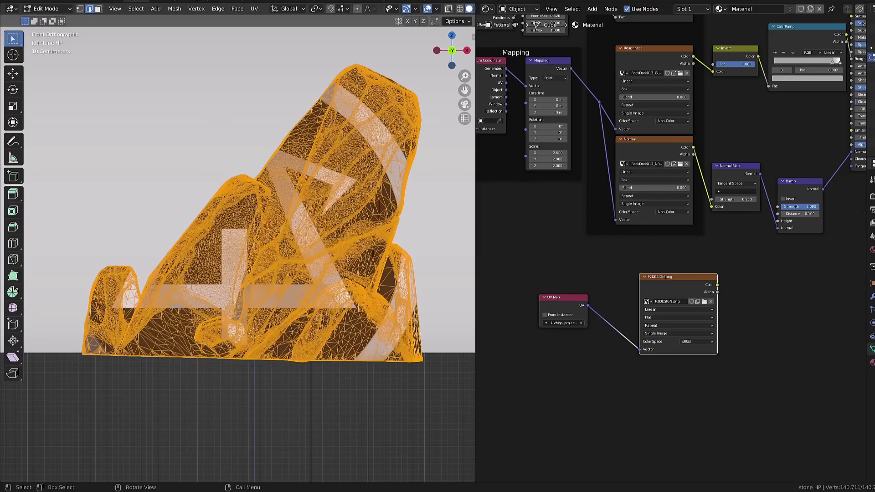
left_click(489, 9)
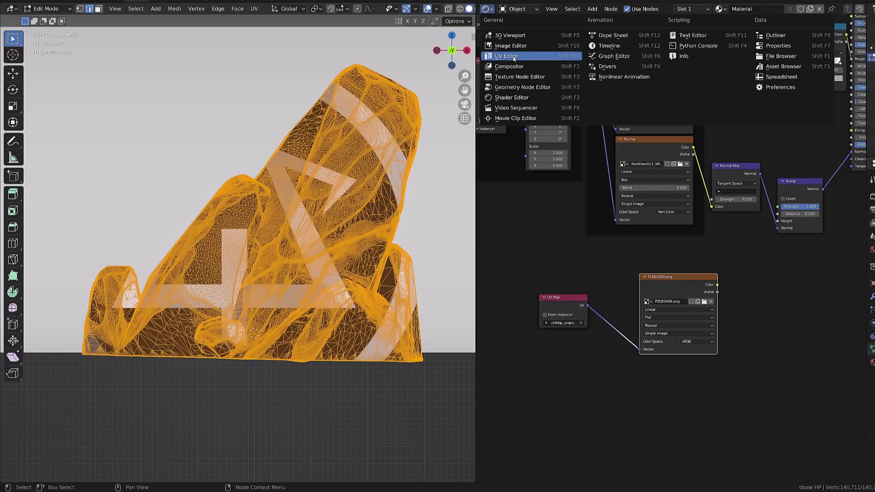
left_click(517, 59)
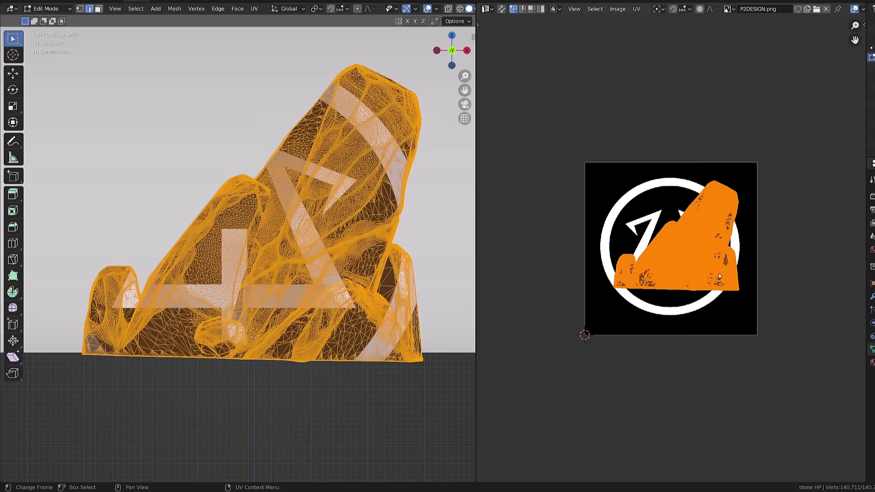
Scale up the stone's UVs and move them across the P2DESIGN.png image to shrink and position the logo on the tall stone.
key("s")
left_click(843, 389)
scroll(842, 388, "down", 2)
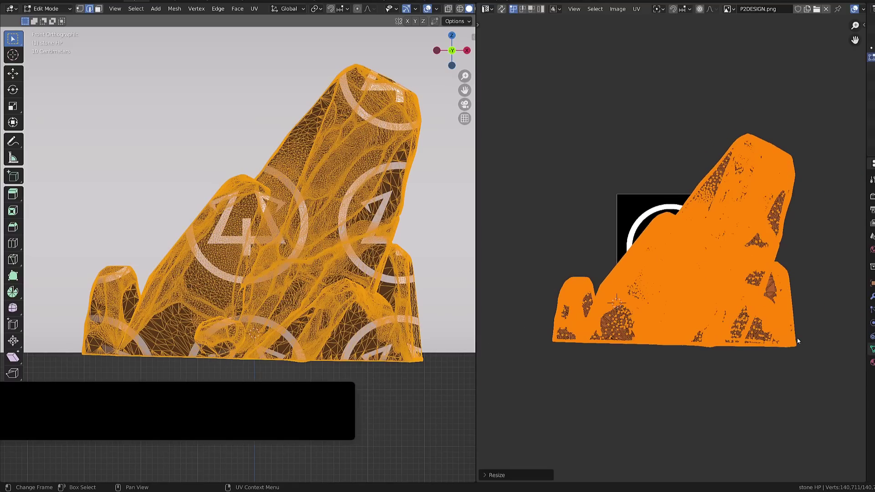
key("g")
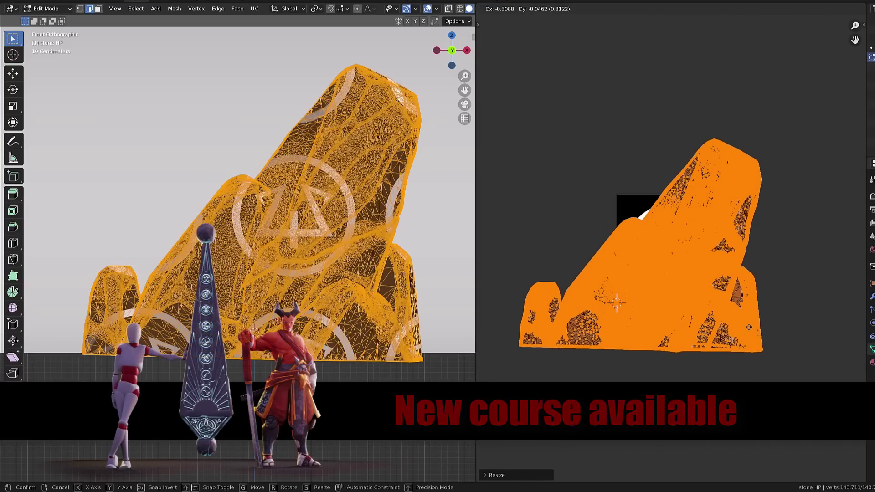
left_click(723, 312)
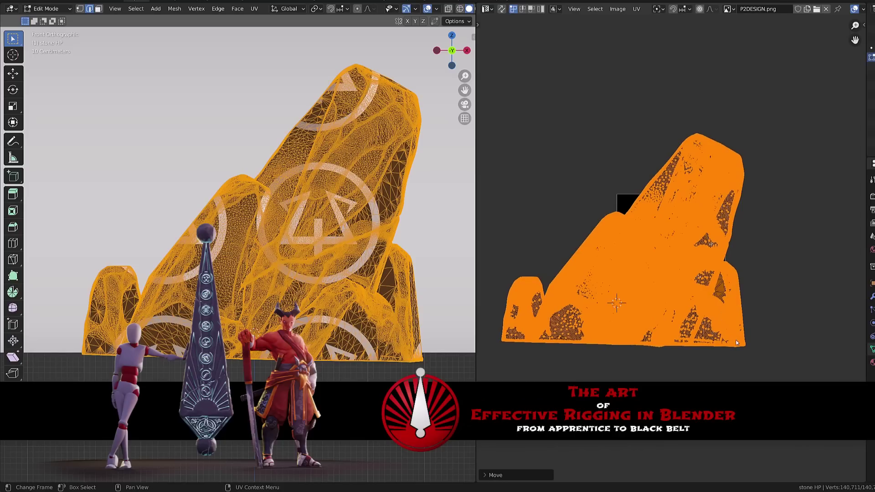
Scale the UVs up further, rotate them about -8°, and move them so one logo is centred on the tall stone.
key("s")
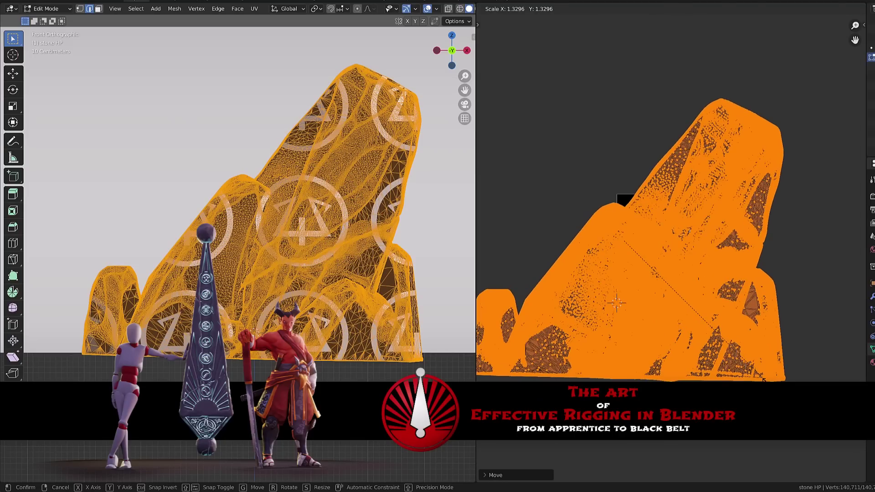
left_click(764, 379)
key("r")
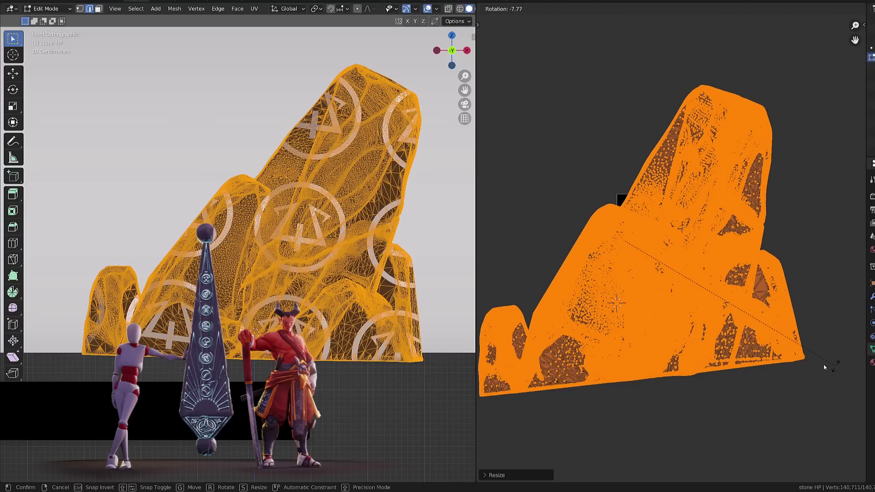
left_click(825, 368)
key("g")
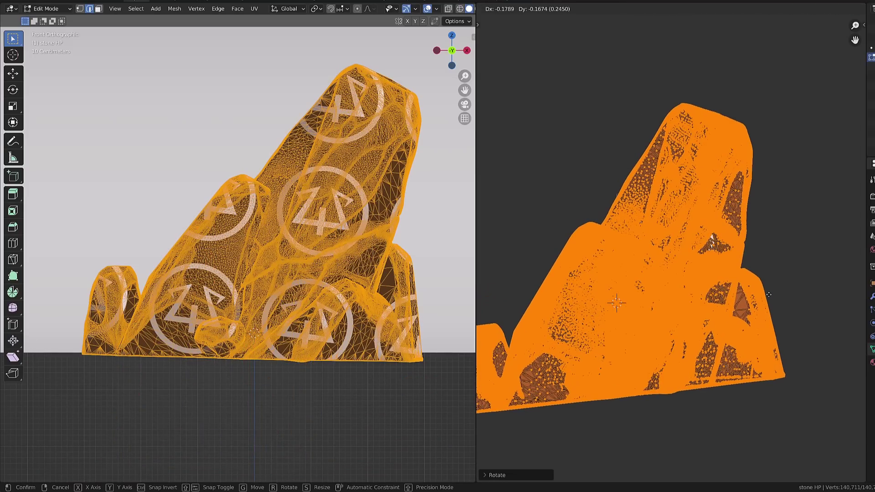
left_click(773, 302)
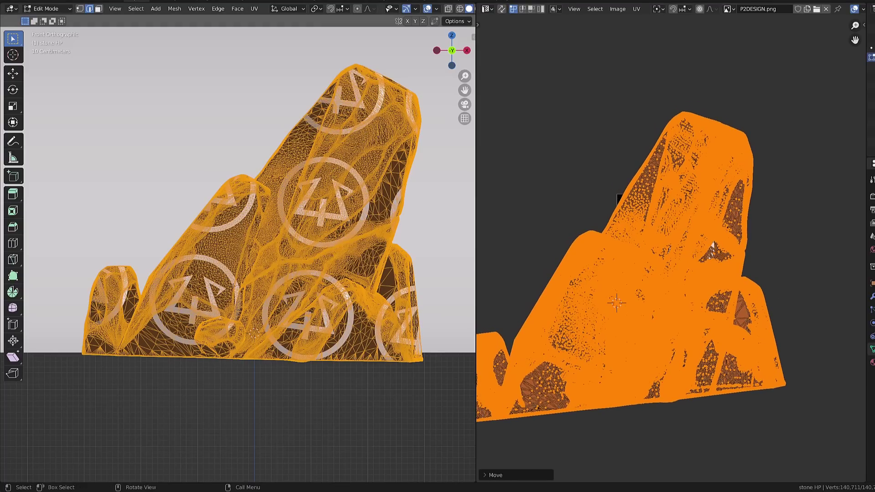
Return to Object Mode and set the P2DESIGN.png texture node's extension to Clip in the Shader Editor.
key("Tab")
left_click(486, 9)
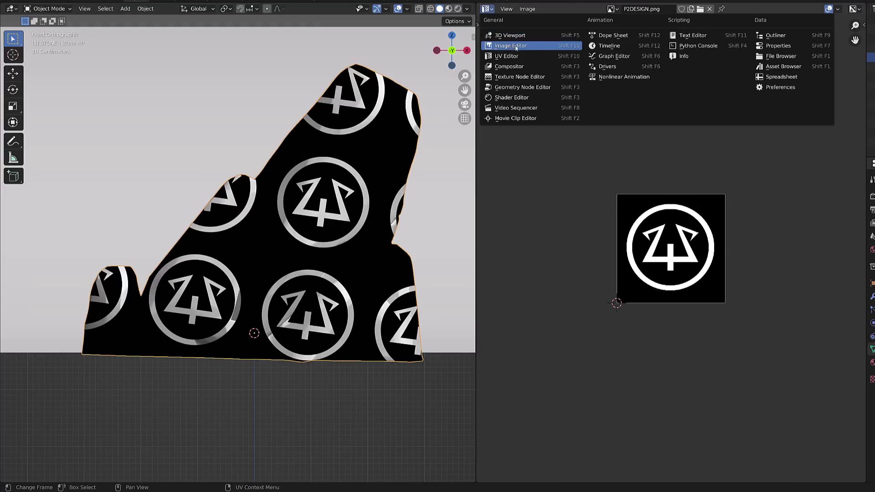
left_click(512, 98)
scroll(679, 375, "up", 2)
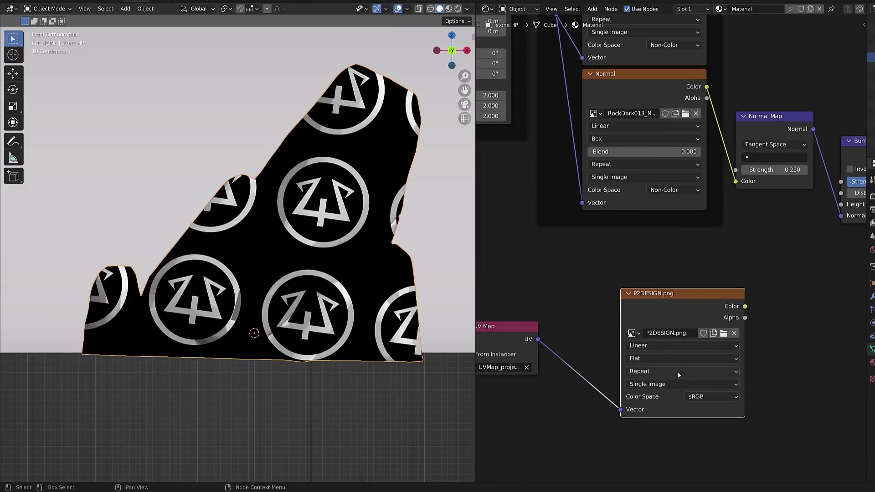
left_click(649, 373)
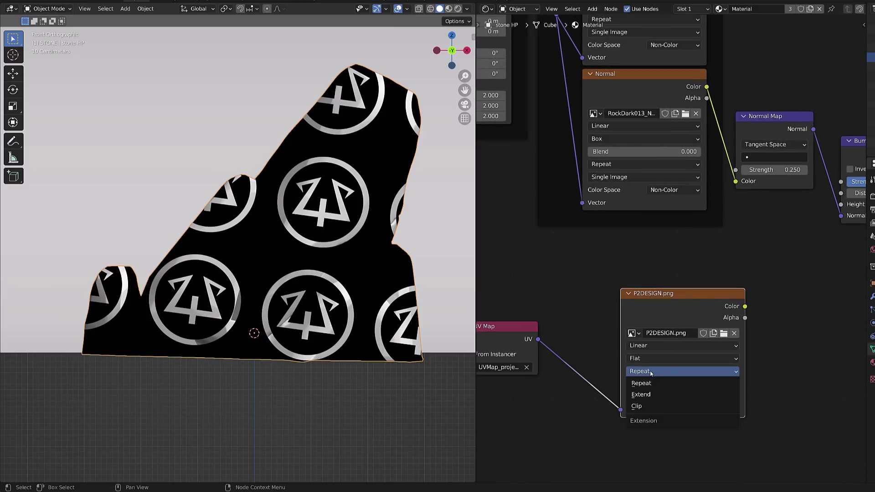
left_click(650, 409)
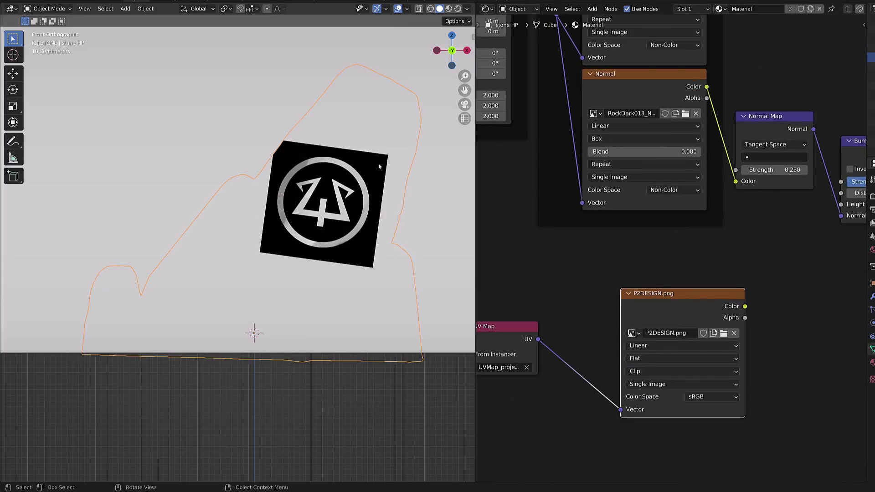
In the UV Editor, shrink the UVs of the linked rock pieces beside the tall stone and move them off the design image.
scroll(711, 264, "down", 2)
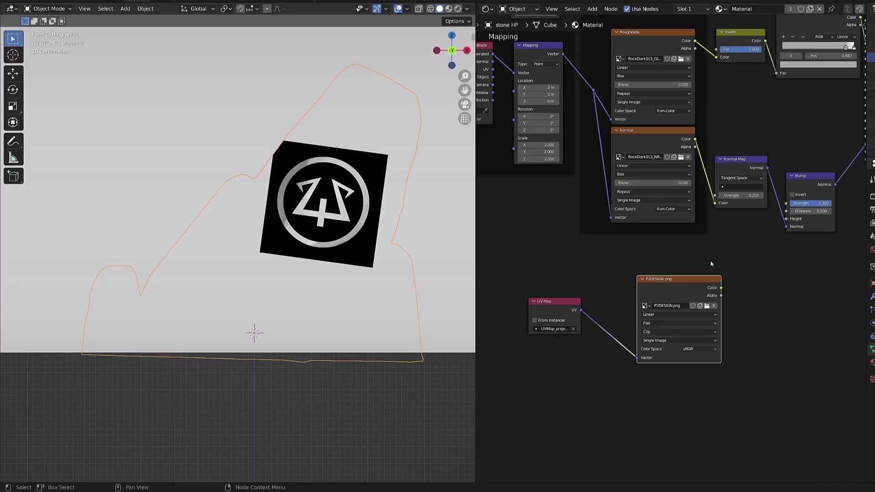
left_click(486, 9)
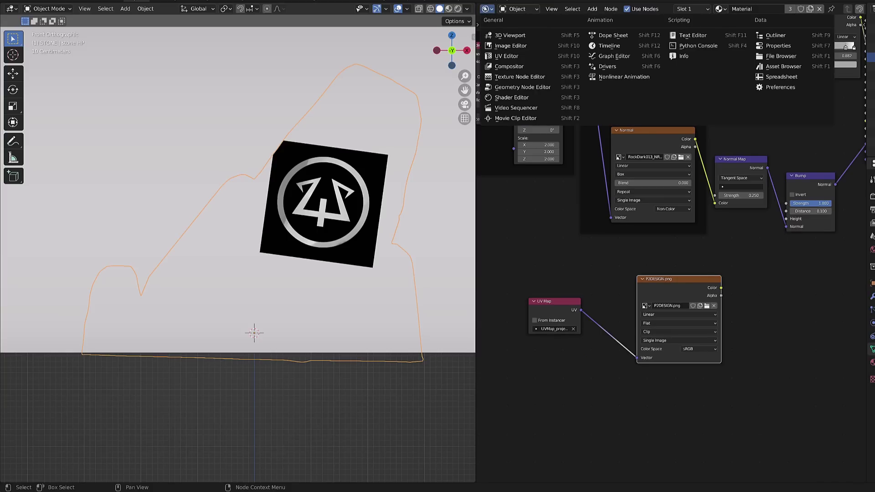
left_click(486, 9)
middle_click_drag(256, 238, 401, 253)
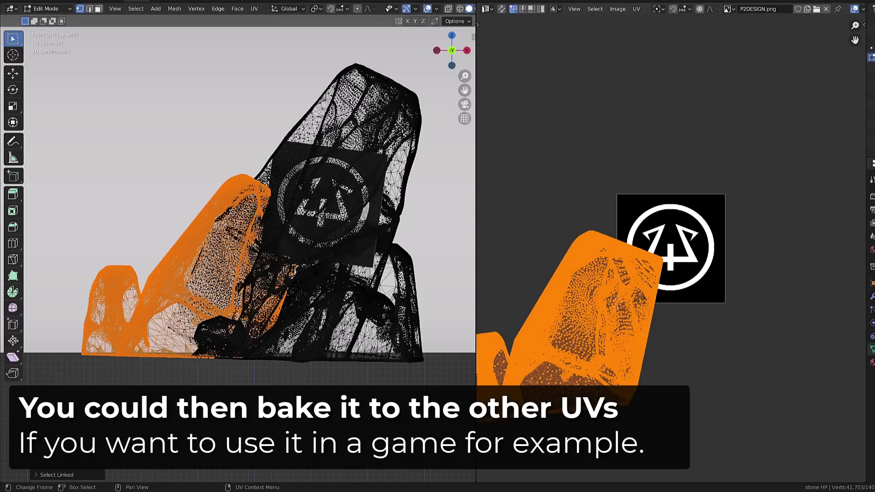
key("s")
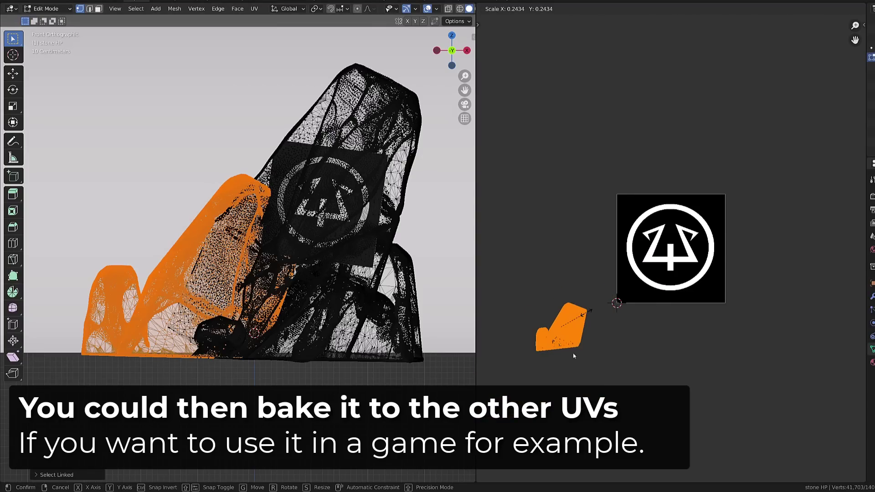
left_click(574, 354)
key("g")
left_click(599, 289)
key("alt+a")
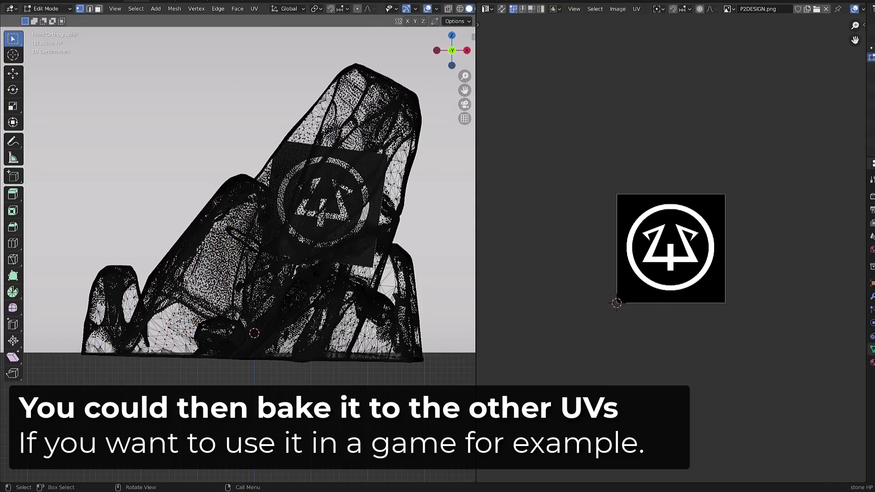
With the tall stone temporarily hidden, shrink the UVs of all the remaining rocks outside the design image.
key("l")
key("h")
key("a")
key("s")
left_click(704, 313)
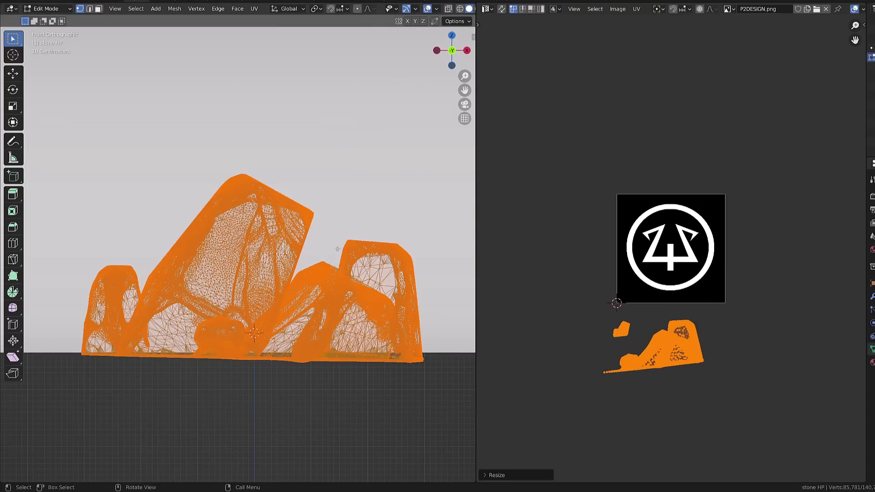
key("alt+h")
Isolate the tall stone's linked mesh in the top orthographic view and clear the selection.
middle_click_drag(329, 204, 291, 246)
key("KP_7")
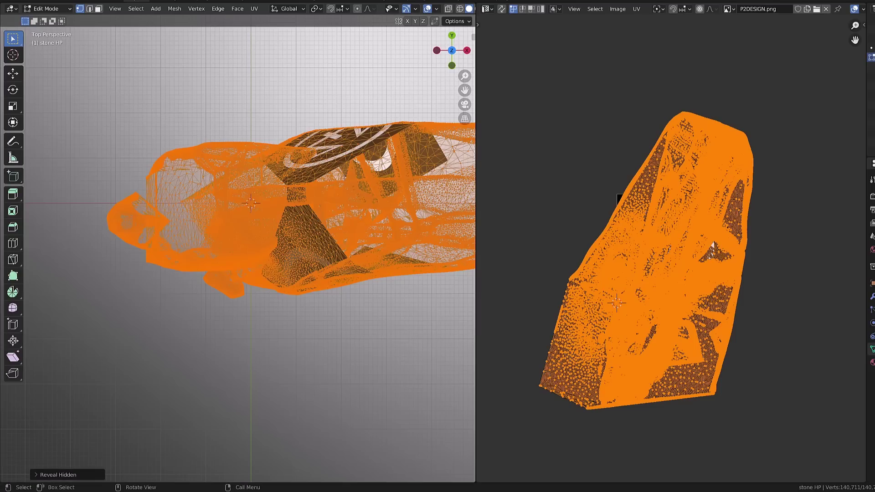
scroll(286, 187, "down", 3)
key("alt+a")
key("l")
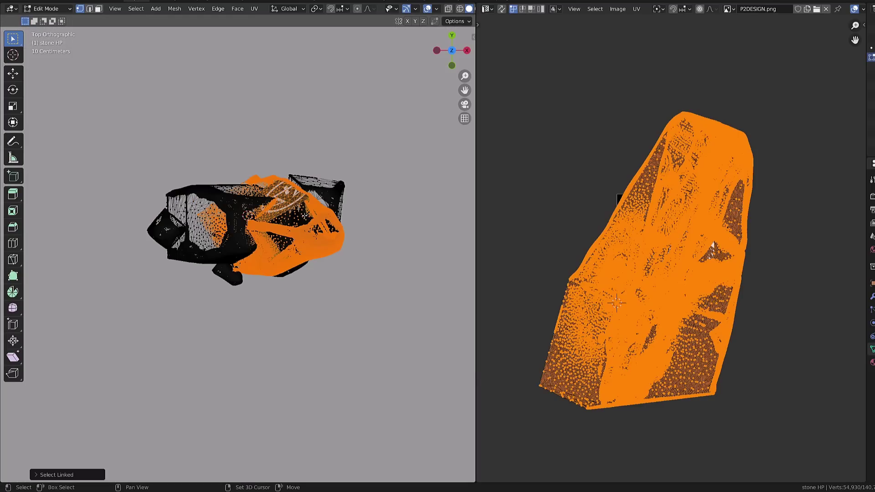
key("shift+h")
key("alt+a")
Select the visible vertices on the tall stone's rear half, shrink their UVs and move them off the design image.
left_click_drag(168, 158, 373, 250)
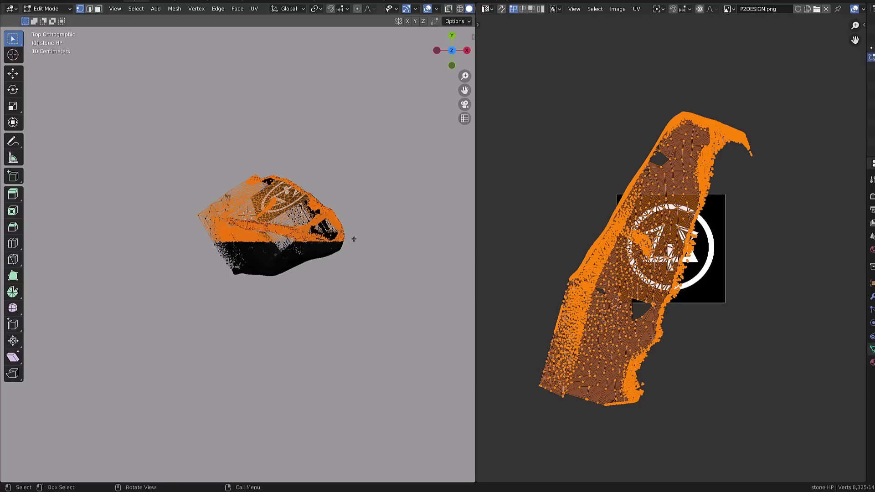
mouse_move(372, 251)
middle_mouse_down()
mouse_move(400, 249)
mouse_move(372, 241)
middle_mouse_up()
key("s")
left_click(573, 277)
key("g")
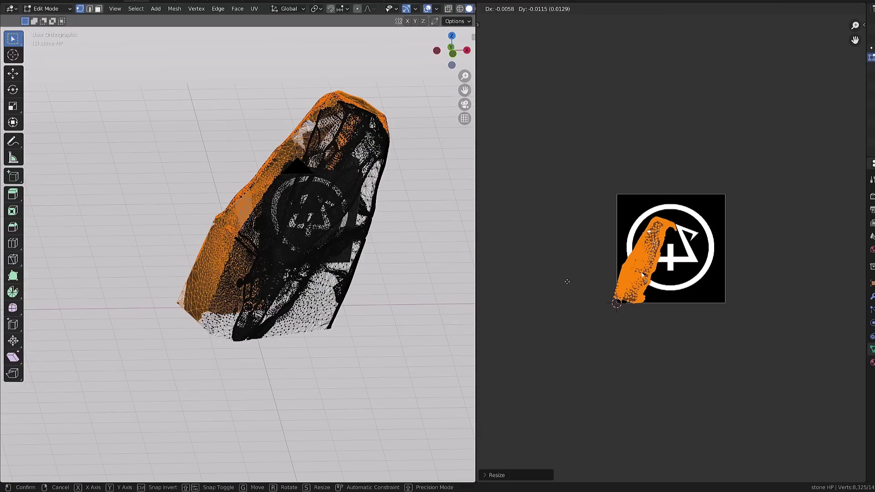
left_click(485, 357)
Enable X-ray, select the tall stone's entire rear half from the top view, and shrink and move its UVs off the design image.
middle_click_drag(387, 315, 405, 335)
key("KP_7")
key("alt+z")
left_click_drag(129, 108, 414, 228, "shift")
key("s")
left_click(684, 213)
key("g")
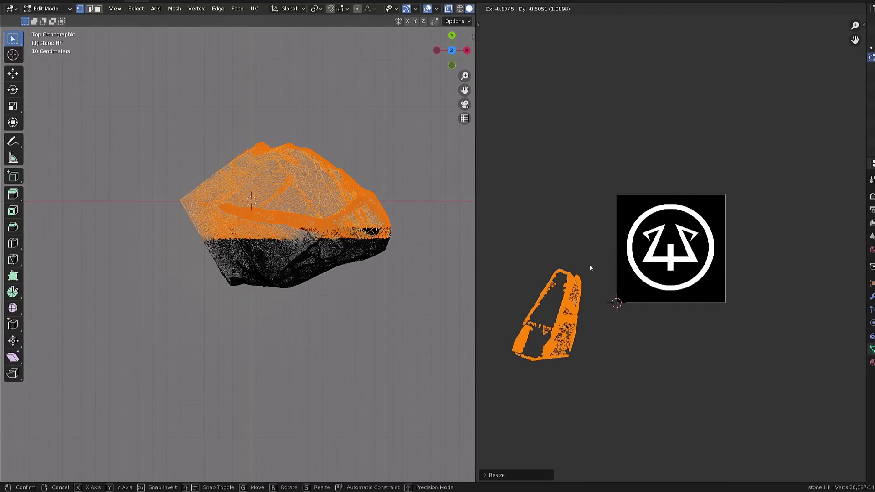
left_click(588, 267)
Reveal the hidden rocks, return to Object Mode and set the viewport shading to Rendered.
mouse_move(347, 256)
middle_mouse_down()
mouse_move(301, 219)
mouse_move(337, 185)
middle_mouse_up()
key("alt+h")
key("KP_1")
key("Tab")
key("z")
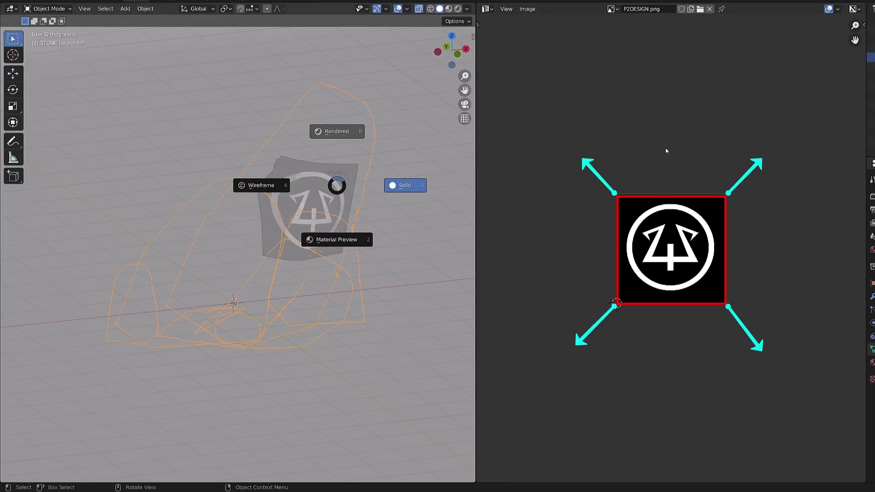
left_click(337, 132)
key("alt+z")
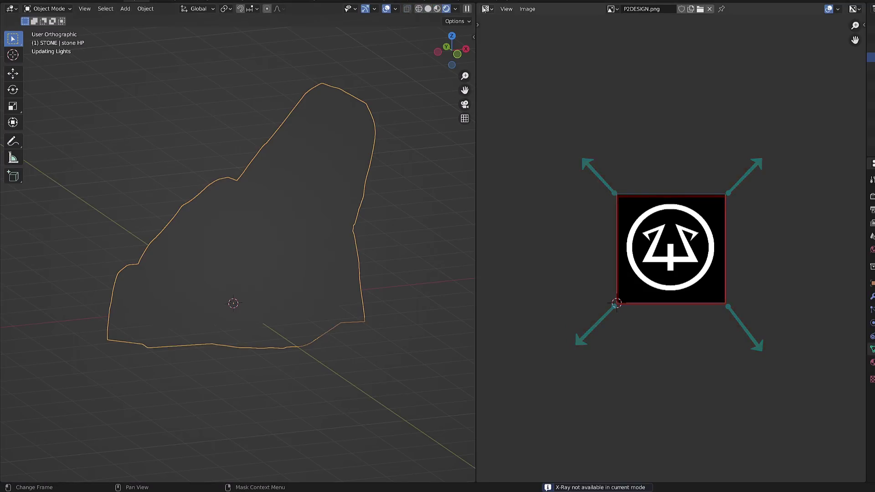
Add an Invert node in the Shader Editor and connect the P2DESIGN.png texture's Color output to its Color input.
left_click(487, 8)
left_click(512, 97)
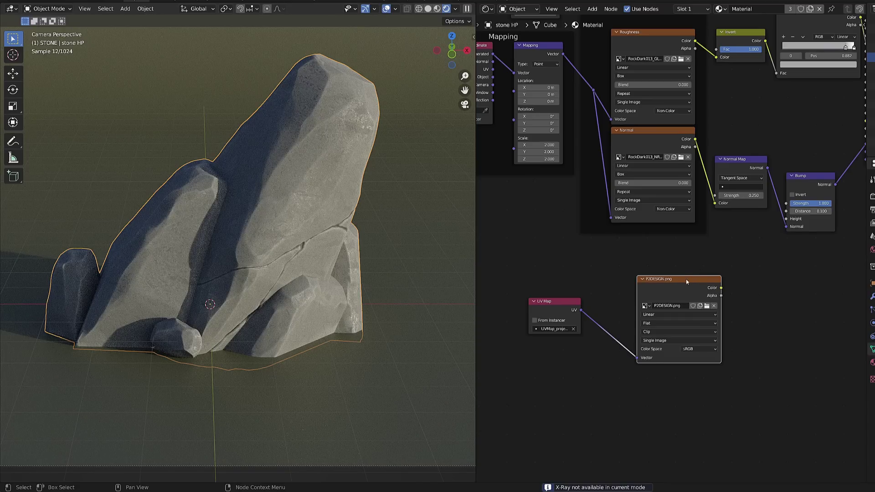
left_click_drag(685, 279, 650, 289)
middle_click_drag(731, 327, 651, 288)
key("shift+a")
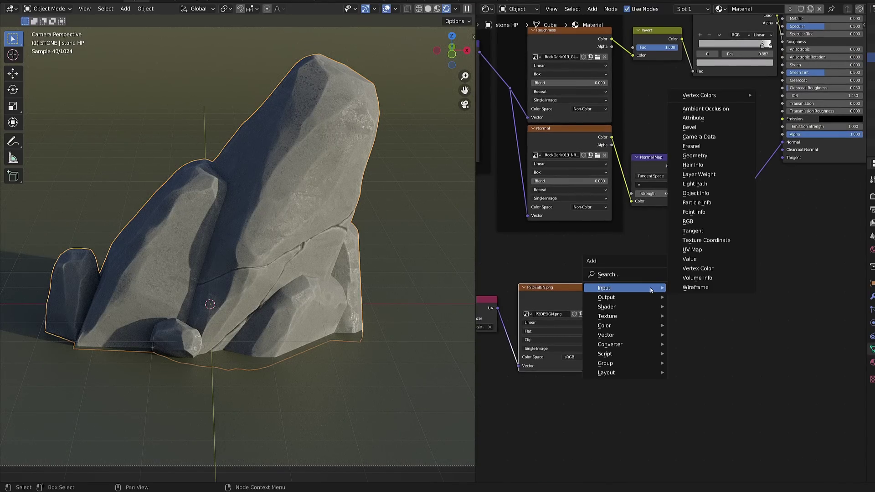
mouse_move(632, 325)
left_click(691, 354)
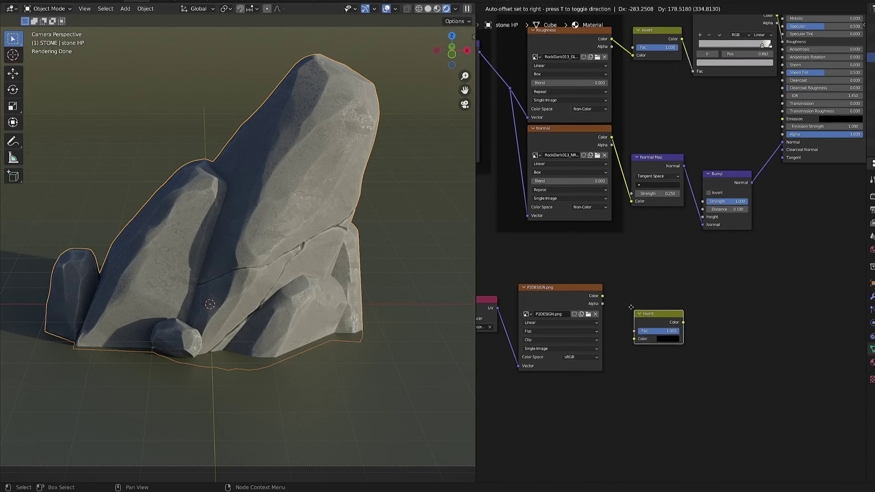
left_click(610, 297)
left_click_drag(603, 296, 619, 319)
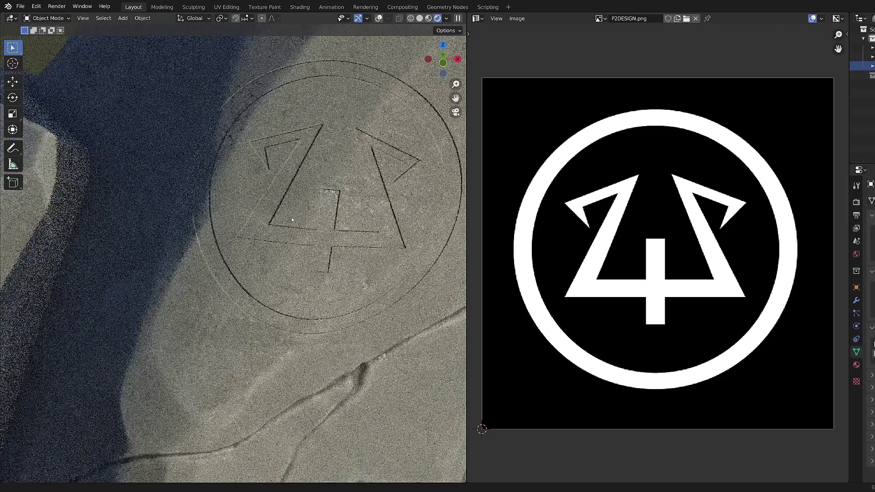
Inspect the carved edges, switch to Photoshop and apply a 3.0-pixel Gaussian Blur to the design image.
middle_click_drag(292, 220, 279, 172, "ctrl")
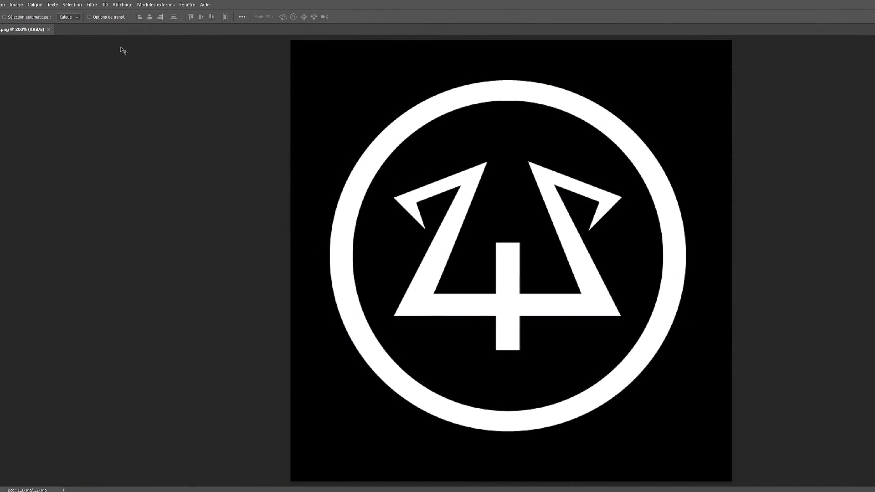
left_click(92, 5)
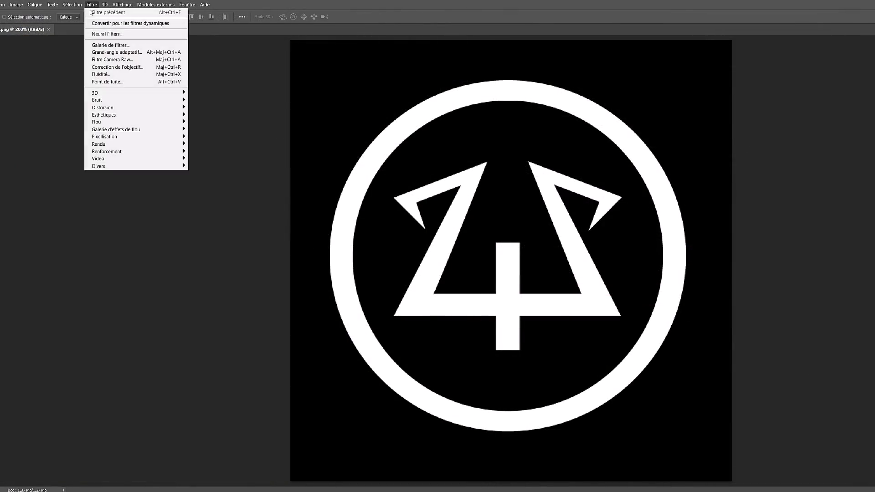
mouse_move(169, 122)
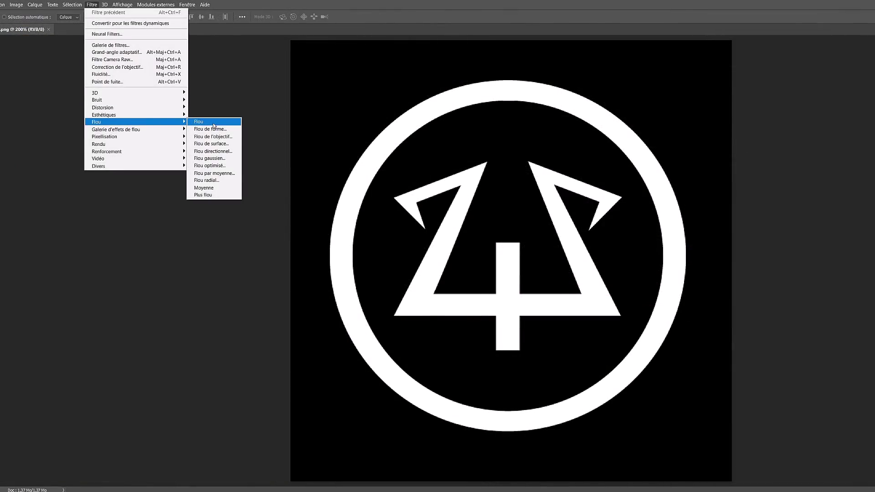
left_click(210, 158)
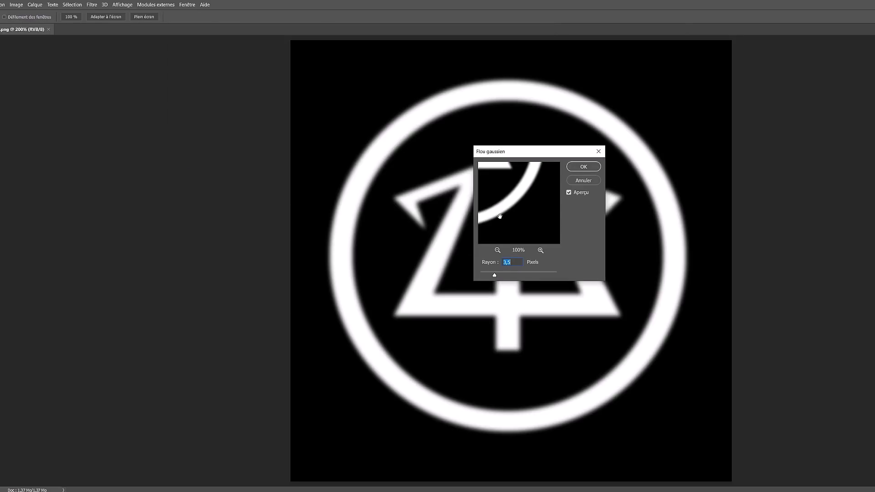
left_click_drag(519, 154, 618, 162)
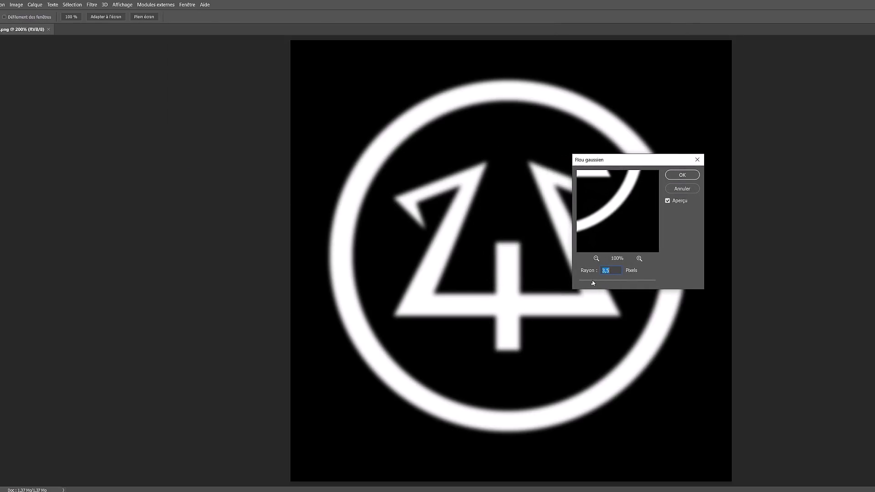
left_click_drag(591, 283, 591, 283)
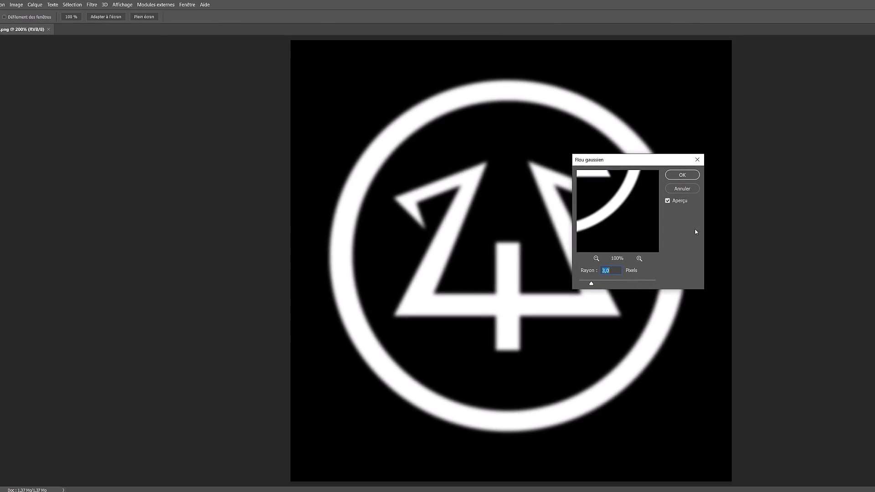
left_click(682, 176)
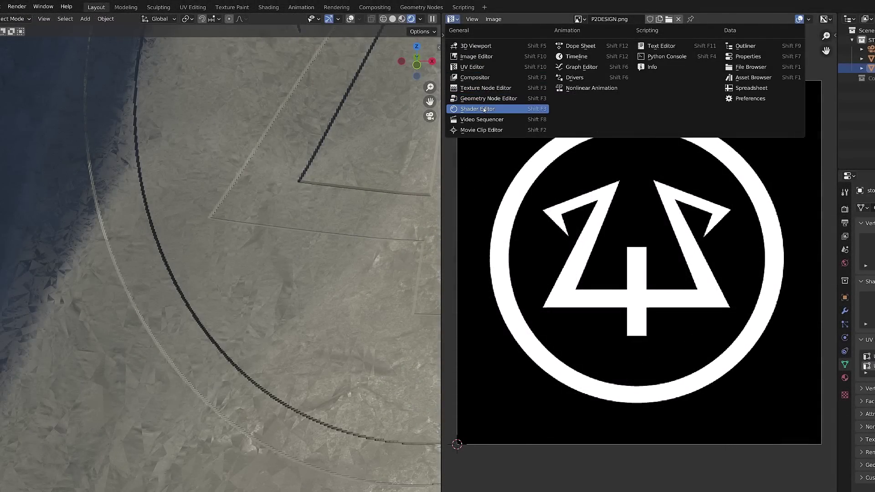
Switch to Blender's Shader Editor and replace the design texture node's image with P2DESIGN02.png.
left_click(477, 109)
left_click(640, 364)
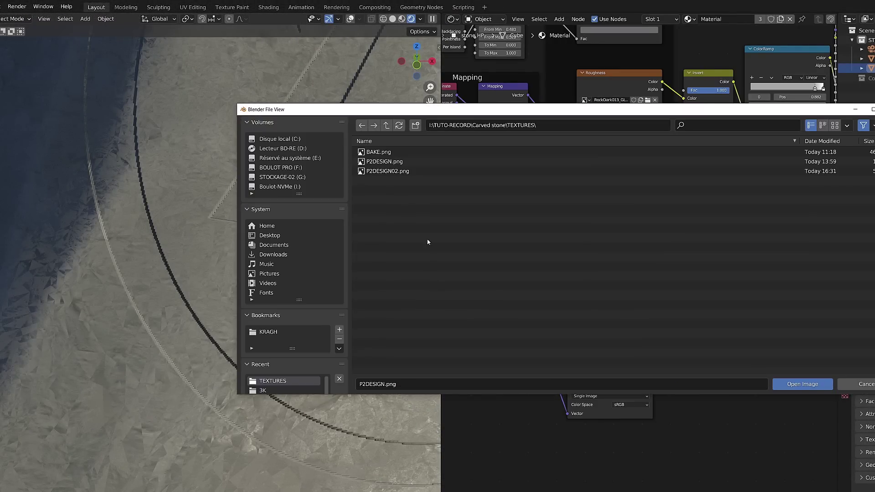
double_click(398, 174)
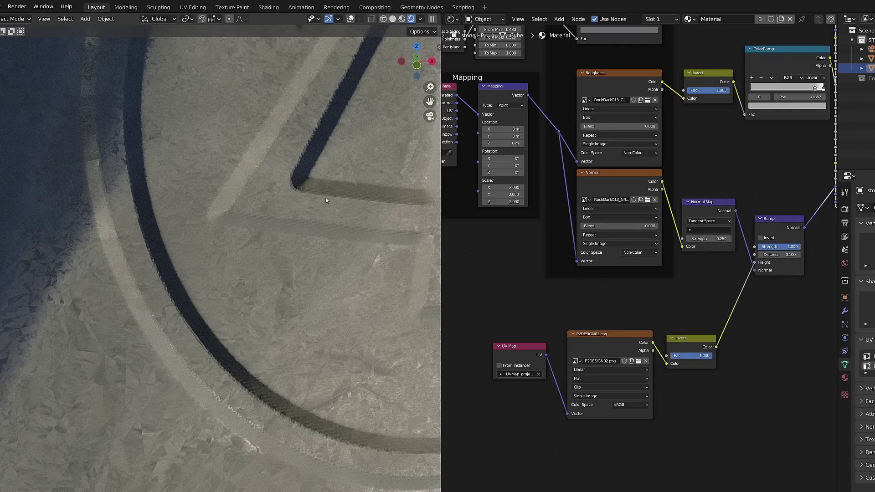
Check the blurred carving up close, set the viewport shading to Material Preview and switch the Image Editor showing P2DESIGN02.png to Paint mode.
scroll(326, 200, "down", 6)
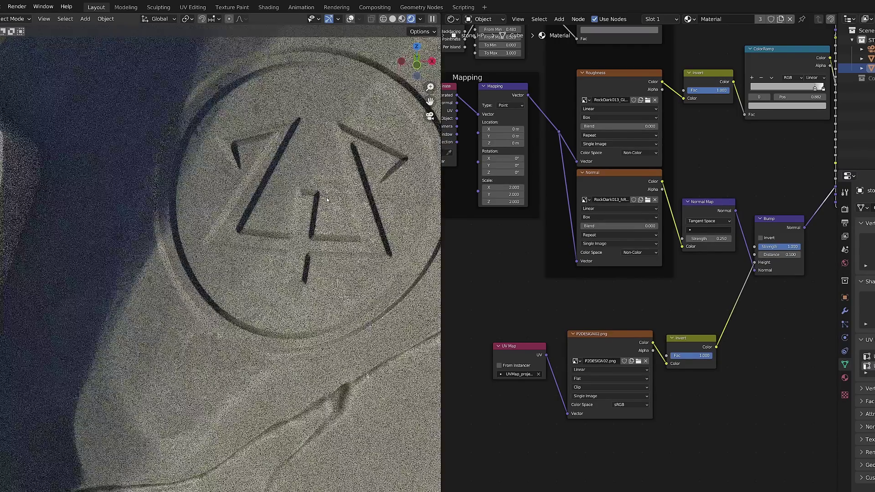
scroll(327, 199, "up", 8)
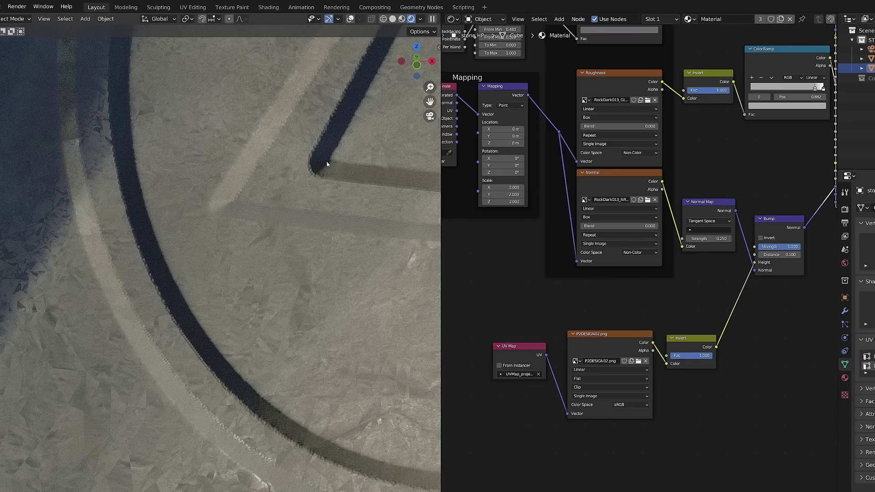
scroll(246, 195, "down", 6)
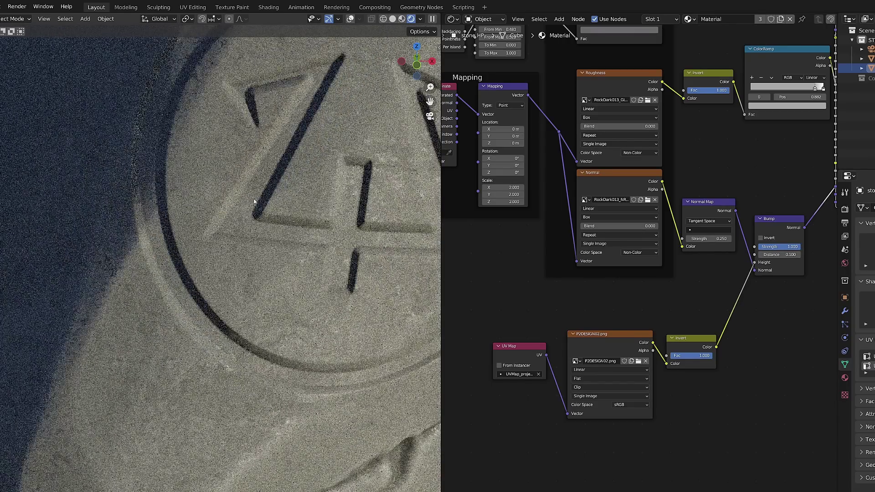
scroll(284, 227, "down", 4)
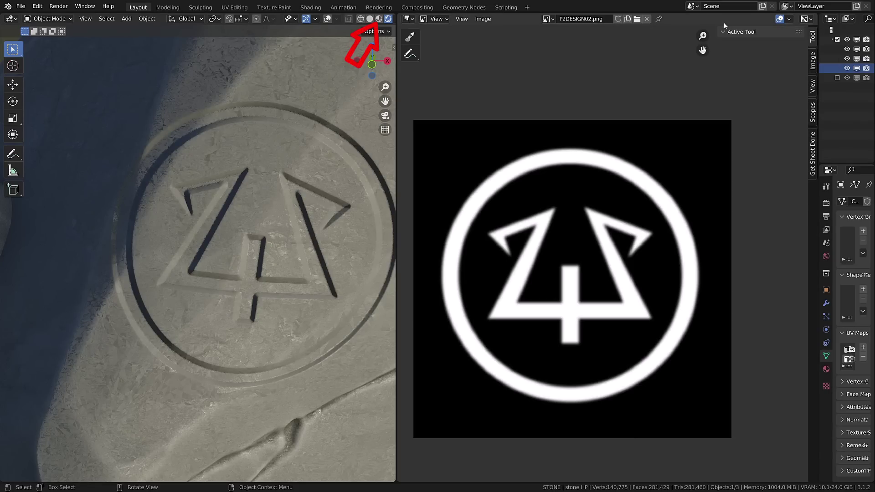
left_click(379, 20)
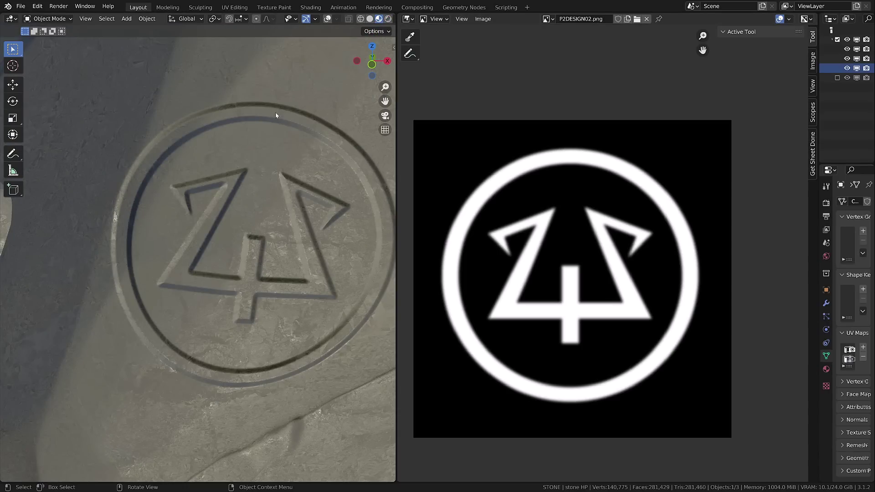
left_click(437, 21)
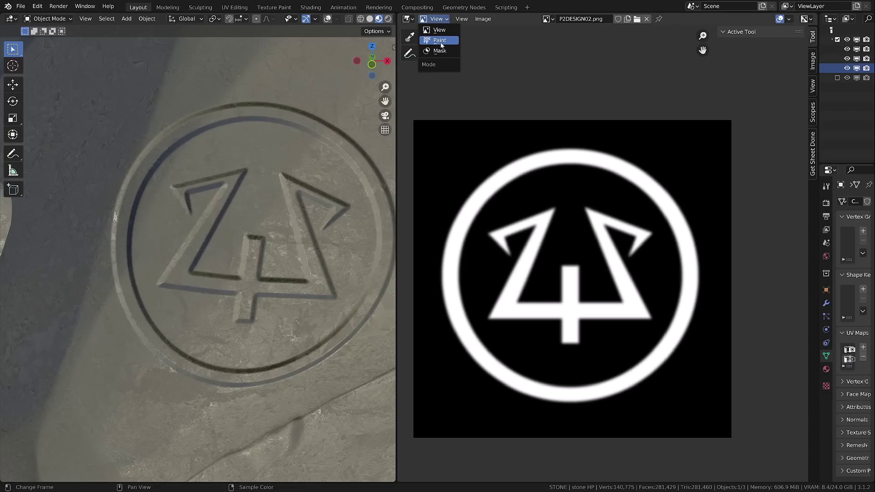
left_click(441, 40)
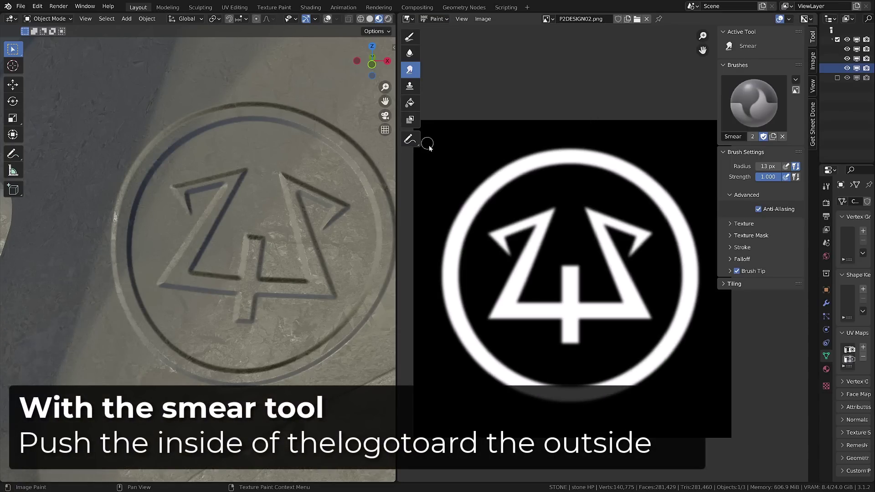
Smear a small notch inward at the ring's top and an outward spike at its upper right, using a 16 to 19 px brush.
mouse_move(524, 219)
middle_mouse_down()
mouse_move(504, 235)
mouse_move(498, 201)
mouse_move(510, 206)
middle_mouse_up()
key("f")
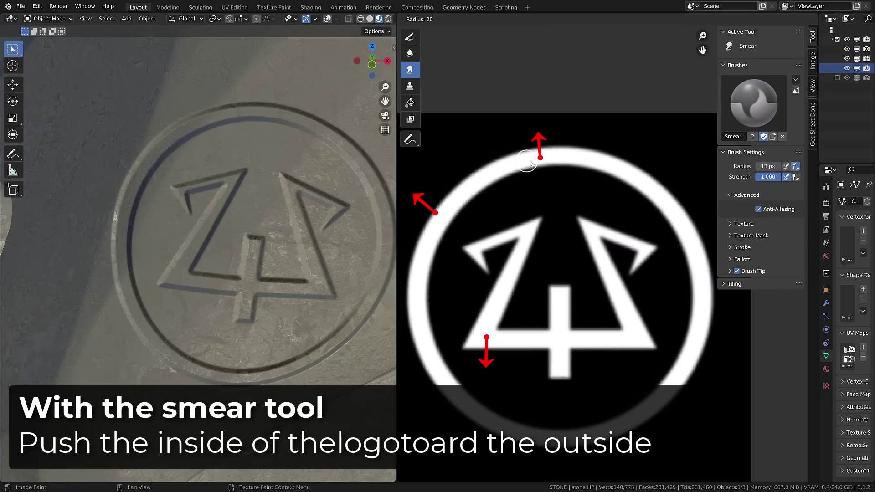
left_click(537, 163)
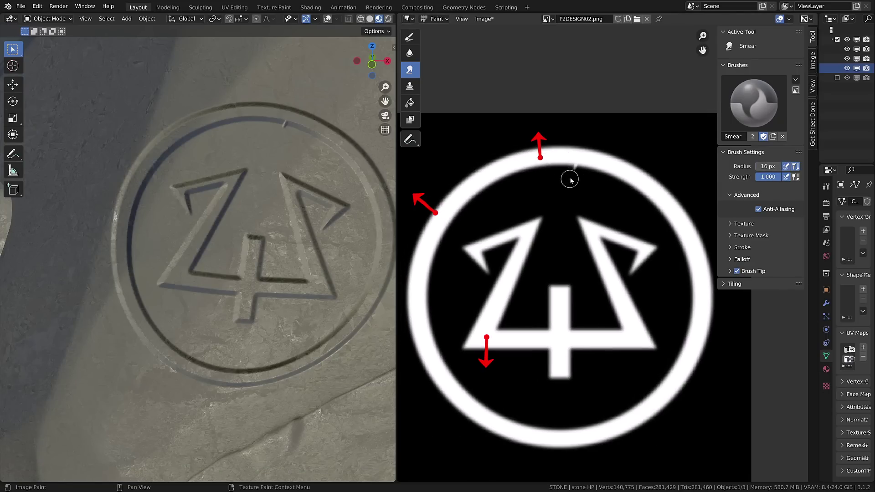
mouse_move(608, 156)
left_mouse_down()
mouse_move(630, 132)
mouse_move(586, 151)
mouse_move(611, 149)
mouse_move(563, 180)
left_mouse_up()
key("f")
left_click(608, 147)
left_click(786, 167)
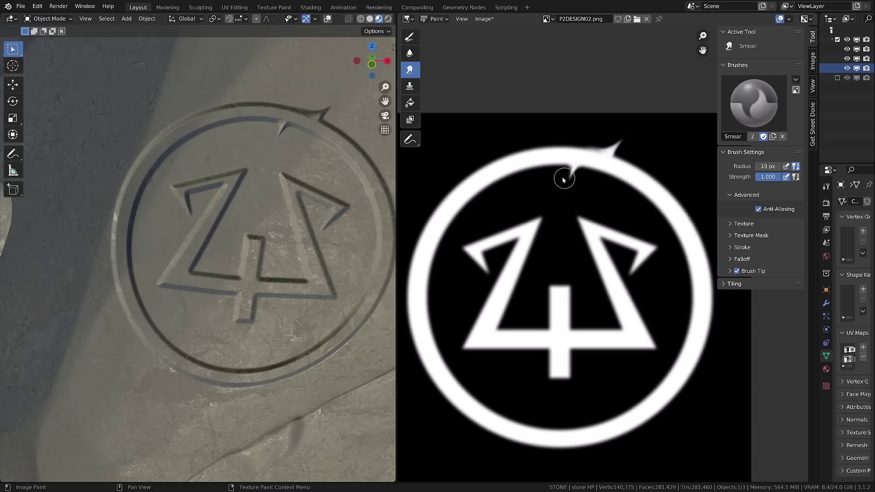
Smear the white of the ring's upper-left inner edge inward into a long crack, using a brush of about 22 px.
mouse_move(493, 179)
left_mouse_down()
mouse_move(487, 201)
mouse_move(523, 180)
mouse_move(478, 199)
mouse_move(518, 181)
mouse_move(495, 207)
left_mouse_up()
key("f")
left_click(507, 183)
key("ctrl+z")
key("f")
left_click(508, 189)
left_click_drag(504, 175, 485, 222)
key("f")
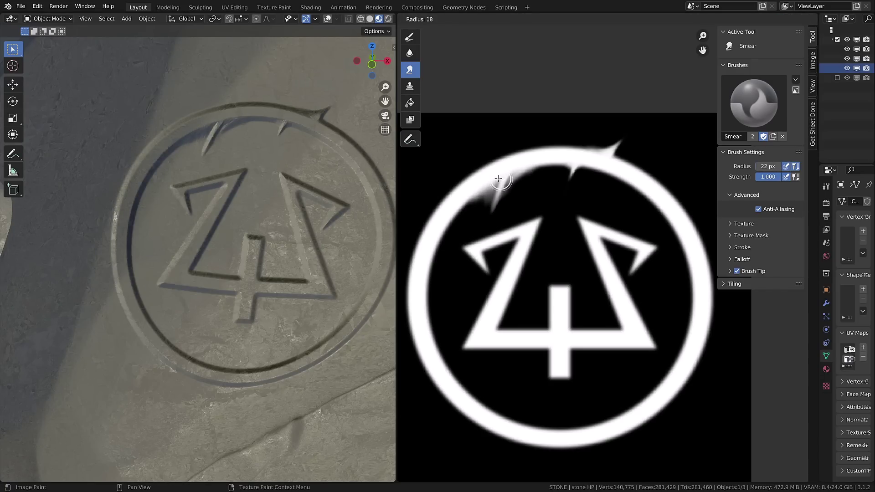
left_click(504, 184)
Set the Smear brush radius to 20 px and chip the tip of the logo's left hook.
key("f")
left_click(502, 217)
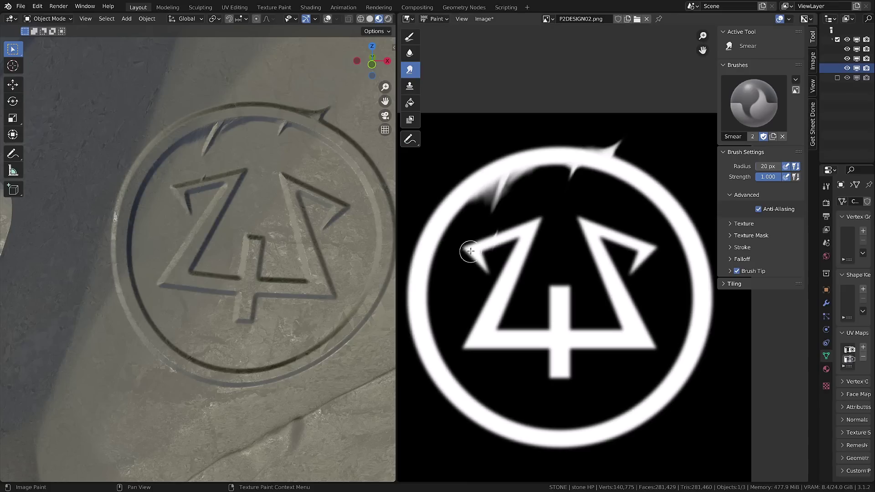
left_click_drag(471, 251, 456, 294)
Smear a thin crack between the logo's lower-left base and the ring, refining it with a 12 px brush.
left_click_drag(490, 331, 481, 365)
left_click_drag(461, 403, 483, 355)
key("f")
left_click(487, 367)
key("bracketleft")
key("bracketleft")
key("bracketleft")
key("bracketleft")
key("bracketleft")
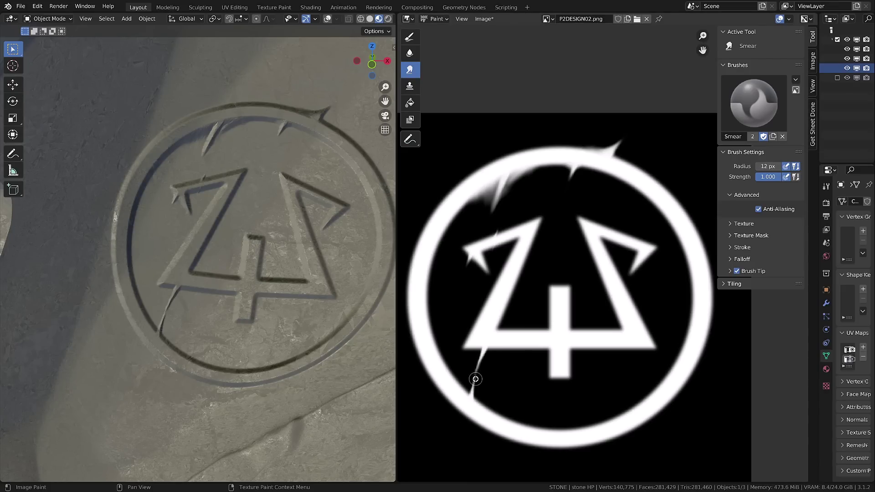
Enlarge the Smear brush to 38 px, push the ring's upper-left outer edge outward and pull a spike downward from its lower-right edge.
scroll(477, 343, "down", 1)
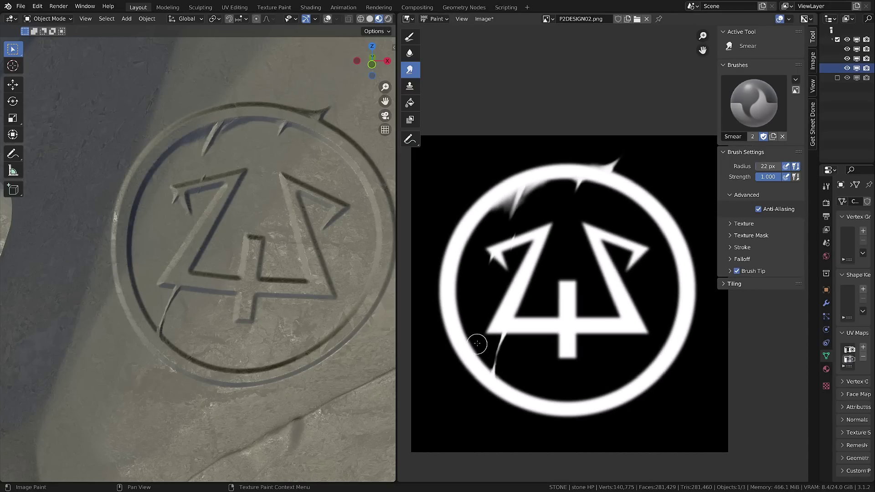
key("bracketright")
key("bracketright")
key("bracketright")
key("bracketright")
key("bracketright")
key("bracketright")
key("bracketright")
key("bracketright")
key("bracketright")
key("bracketright")
key("bracketright")
key("bracketright")
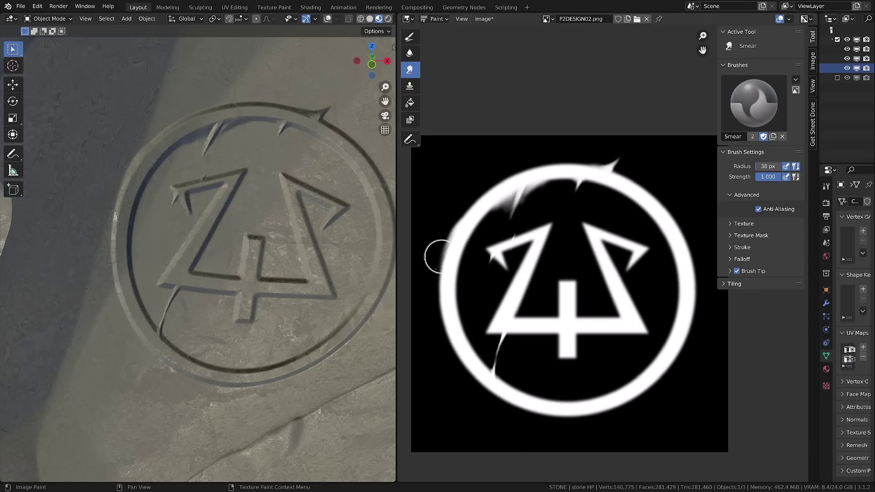
mouse_move(602, 258)
middle_mouse_down()
mouse_move(574, 249)
mouse_move(495, 256)
middle_mouse_up()
middle_click_drag(592, 271, 644, 211)
left_click_drag(570, 336, 573, 365)
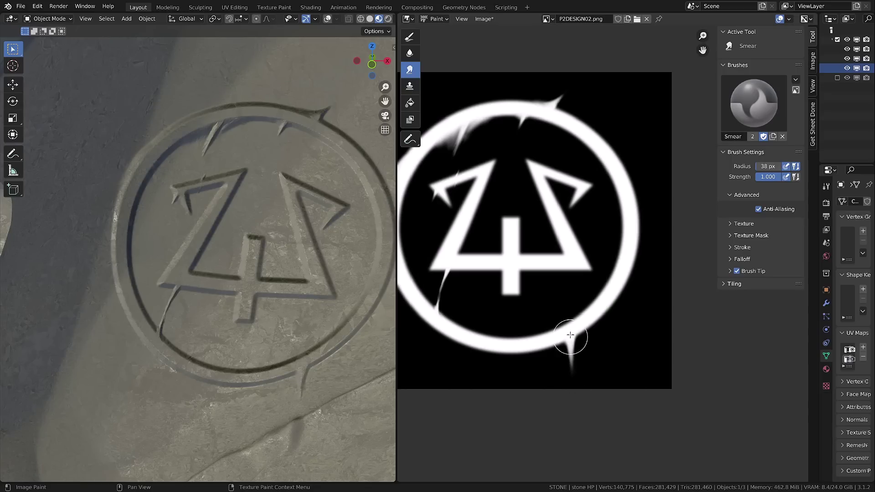
Smear chips downward from the foot of the central stem and the logo's lower-right base, using a brush of about 32 px.
key("f")
left_click(509, 288)
left_click_drag(508, 288, 501, 315)
key("f")
mouse_move(572, 266)
left_mouse_down()
mouse_move(557, 305)
mouse_move(567, 276)
mouse_move(562, 286)
left_mouse_up()
left_click(572, 282)
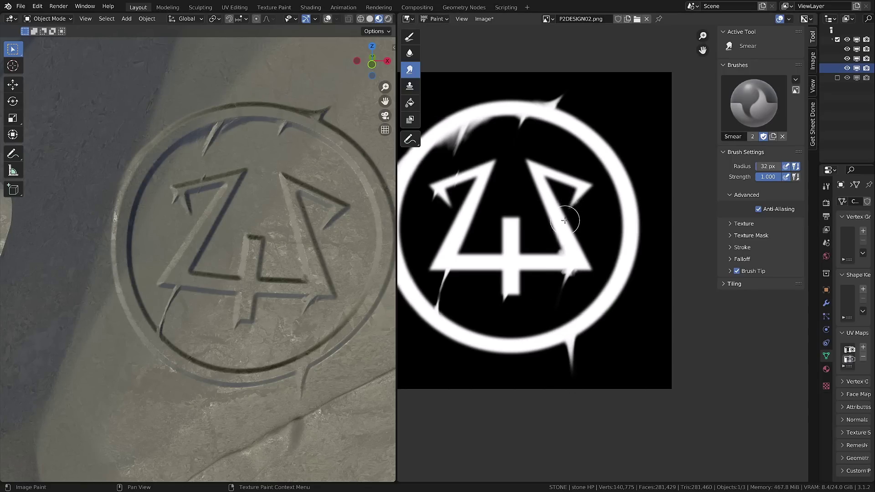
Lengthen the ring's upper-right spike and add a small nick beside the notch on its top inner edge with a 16 px brush.
mouse_move(559, 98)
left_mouse_down()
mouse_move(583, 74)
mouse_move(576, 79)
left_mouse_up()
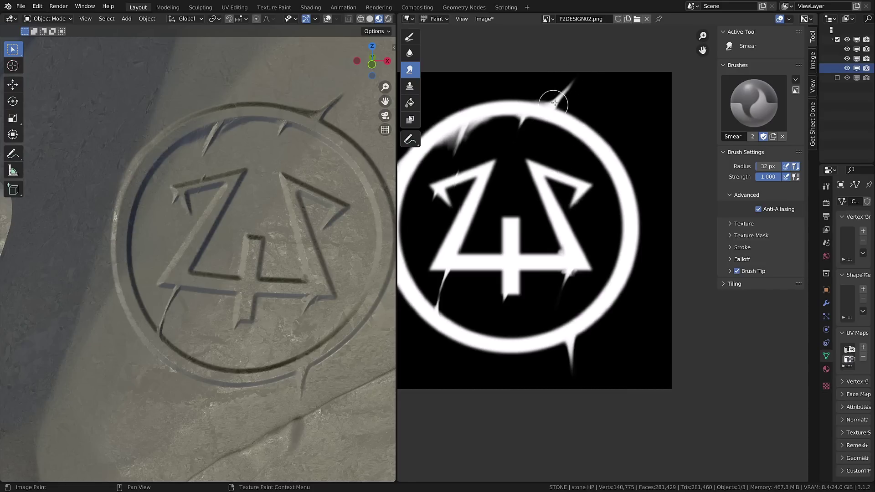
key("bracketleft")
key("bracketleft")
key("bracketleft")
key("bracketleft")
key("bracketleft")
key("bracketleft")
key("bracketleft")
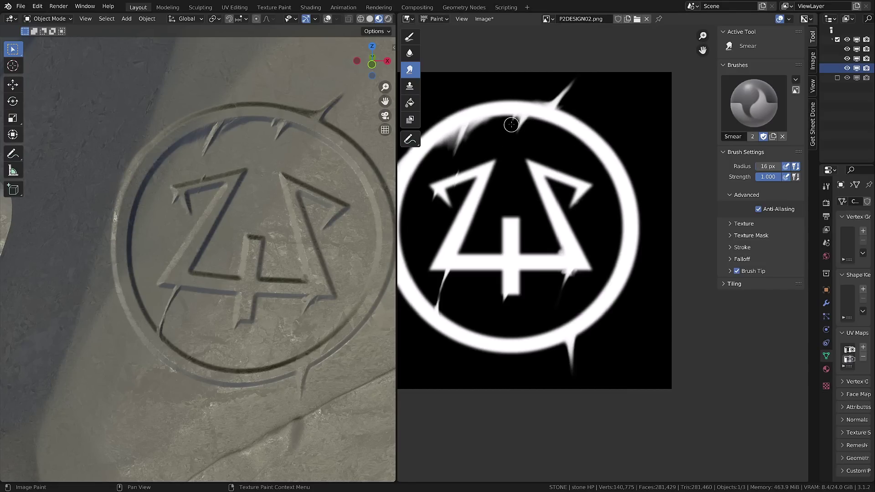
Enlarge the Smear brush to 31 px and roughen the inner corner where the horizontal bar meets the central stem's left side.
middle_click_drag(600, 220, 584, 214)
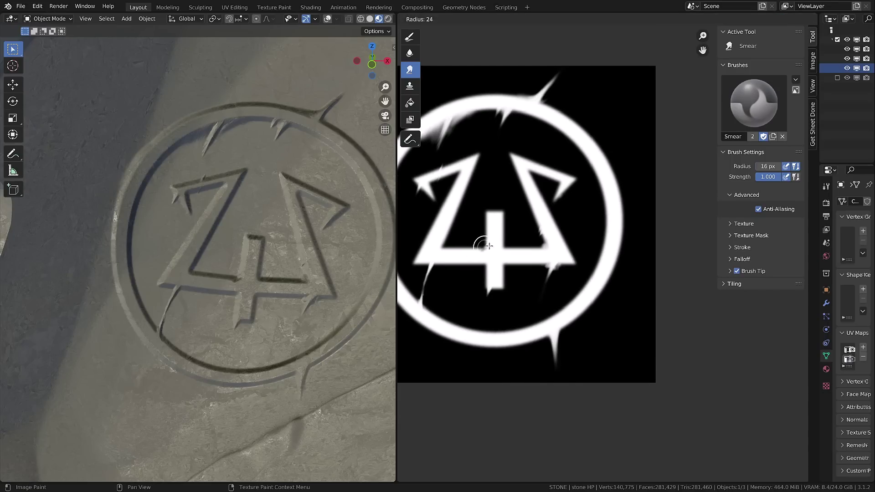
key("bracketright")
key("bracketright")
key("bracketright")
key("bracketright")
key("bracketright")
key("bracketright")
key("bracketright")
left_click_drag(484, 238, 480, 242)
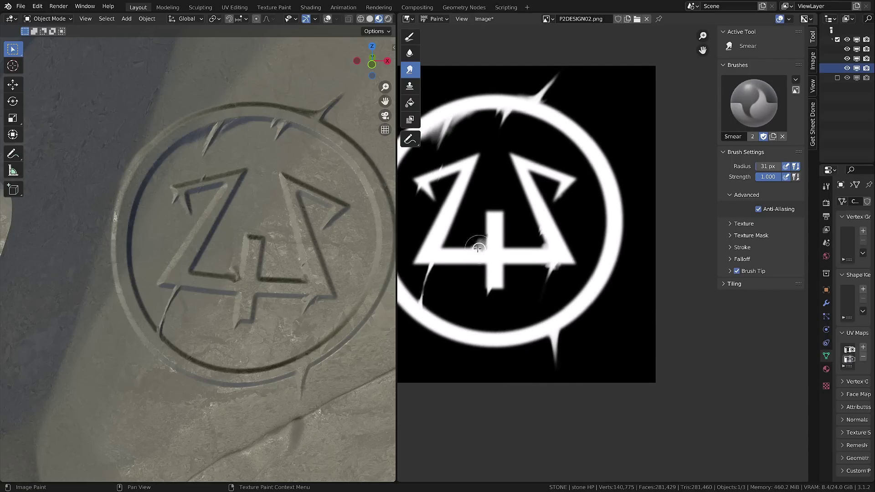
Smear a crack inward from the ring's right edge with a 24 px brush and roughen its lower-right outer edge.
scroll(478, 249, "down", 1)
key("bracketleft")
key("bracketleft")
key("bracketleft")
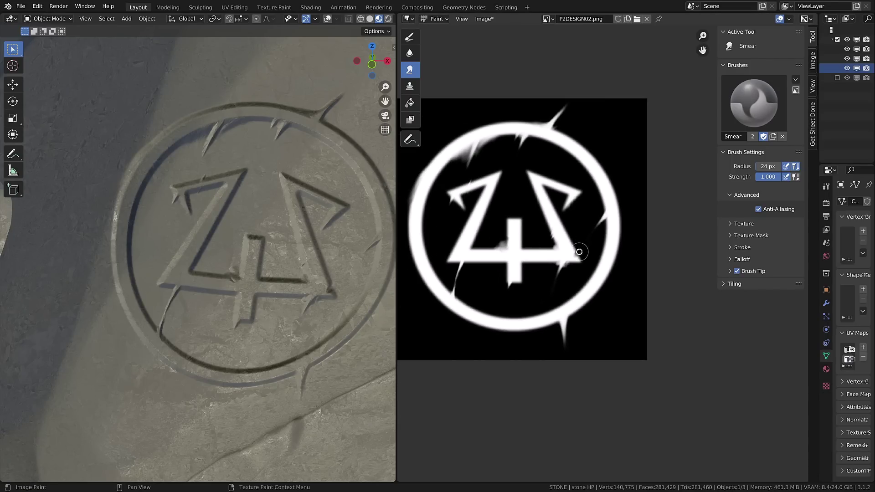
mouse_move(612, 256)
left_mouse_down()
mouse_move(625, 235)
mouse_move(600, 299)
left_mouse_up()
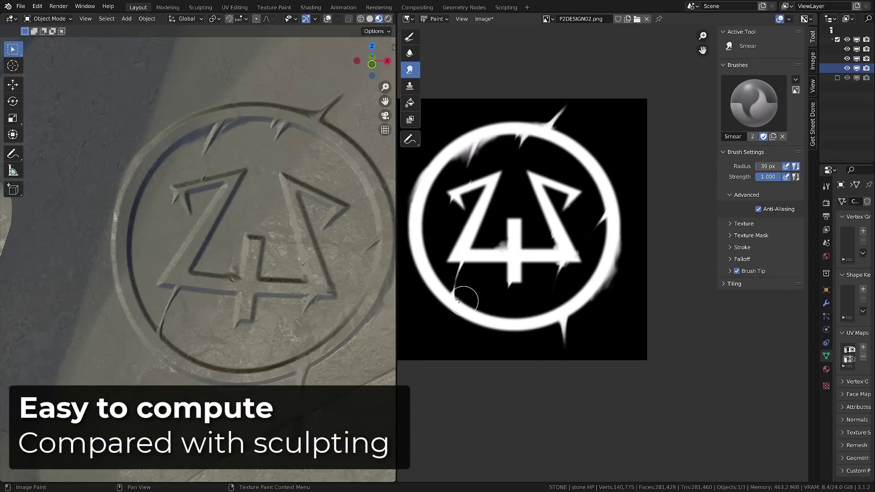
Enlarge the Smear brush to 57 px and push the ring's left and lower-left outer edge outward into a worn, chipped contour.
key("bracketright")
key("bracketright")
key("bracketright")
key("bracketright")
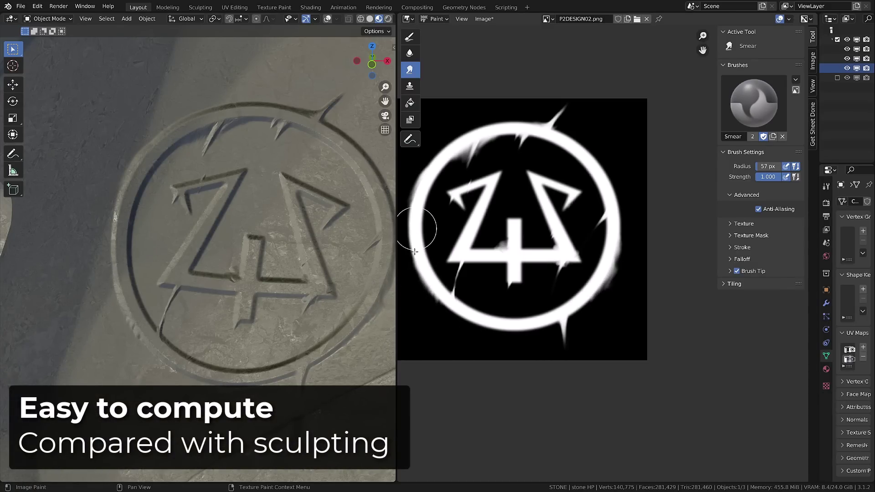
scroll(432, 255, "down", 1)
mouse_move(453, 263)
left_mouse_down()
mouse_move(467, 279)
mouse_move(454, 259)
left_mouse_up()
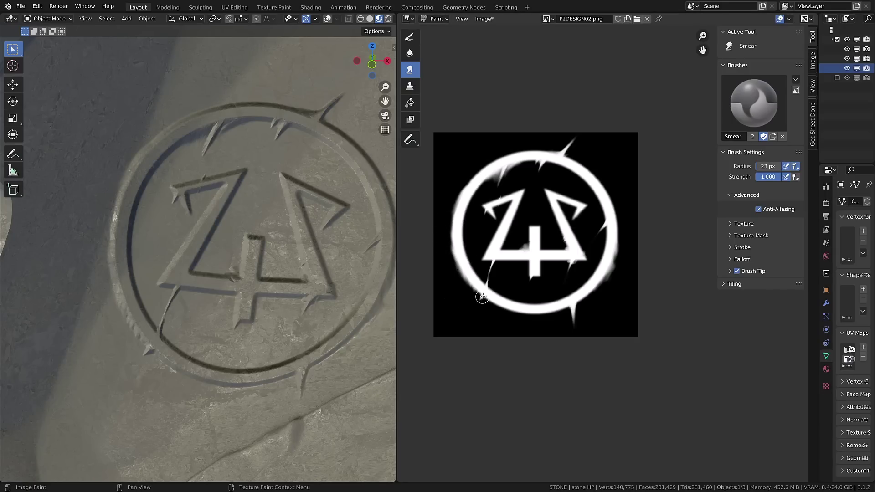